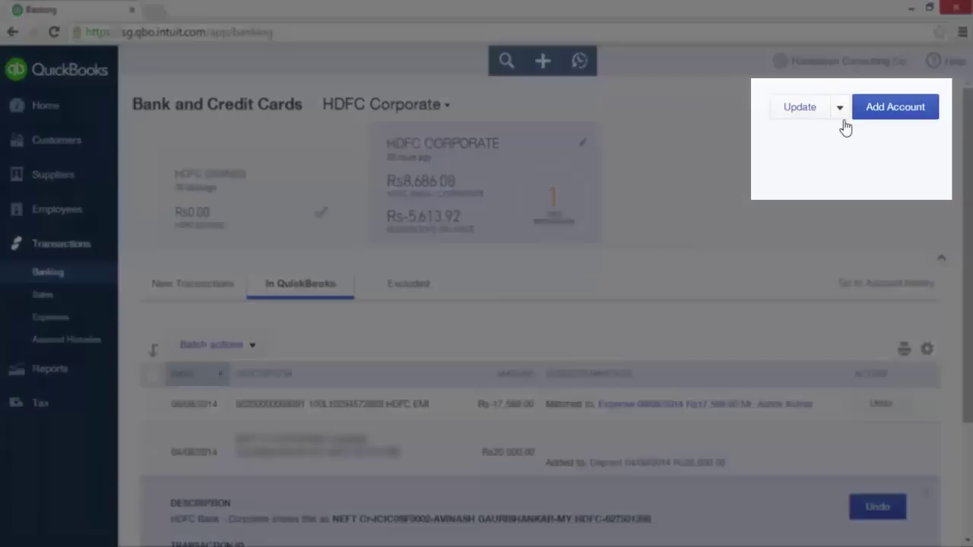
# - Start a file upload for the HDFC Corporate account from the Update menu
pyautogui.click(841, 109)
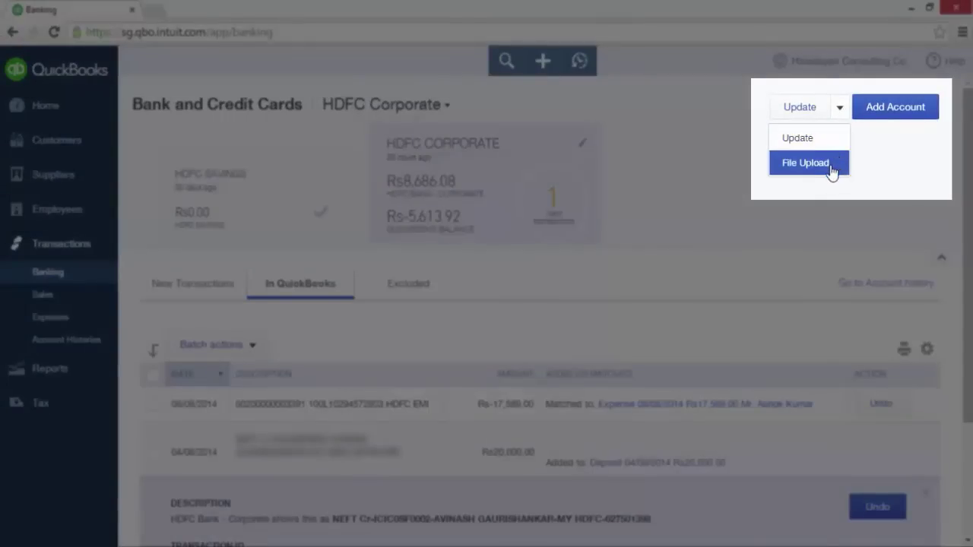
pyautogui.click(805, 163)
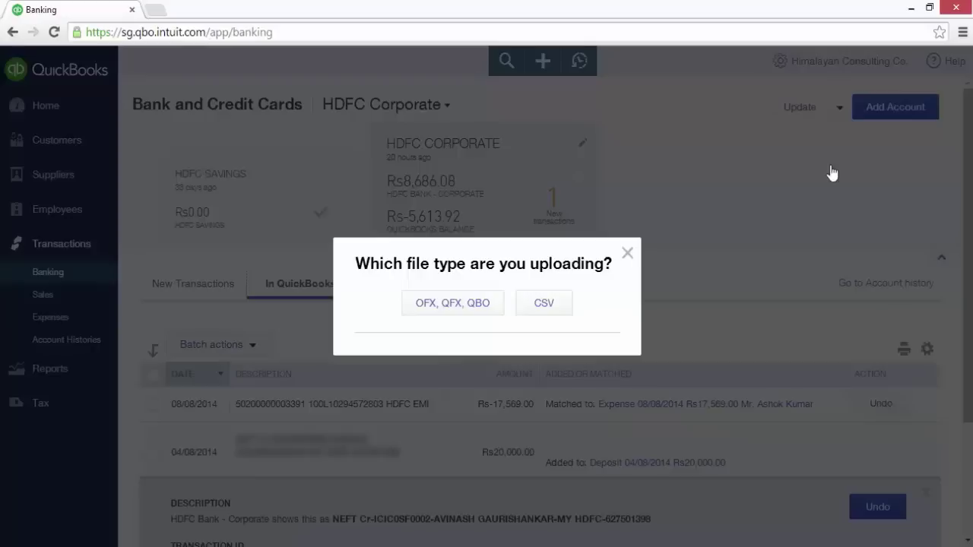
# - Choose CSV as the type of bank file to upload
pyautogui.click(537, 304)
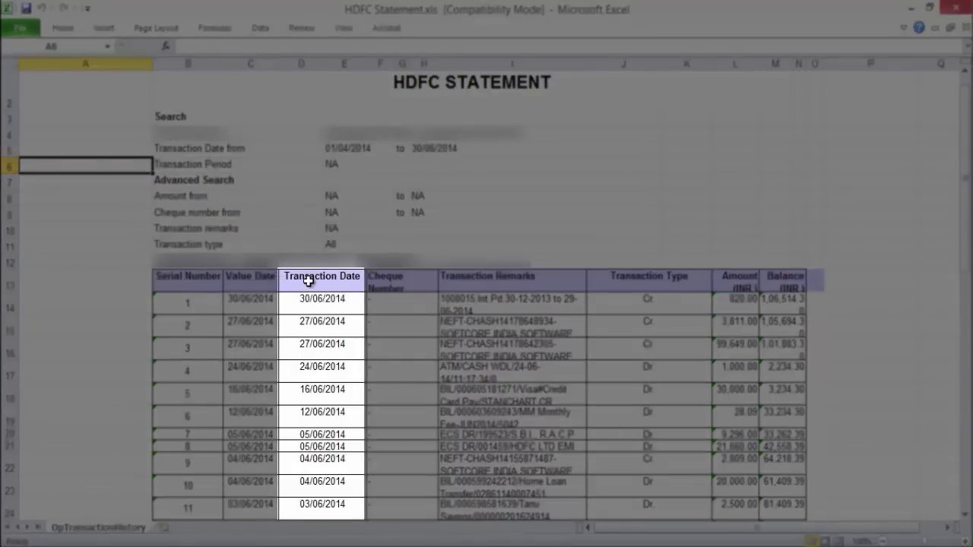
# - Review the Transaction Date, Remarks, Type and Amount columns and row 11's cheque and remark
pyautogui.click(312, 280)
pyautogui.click(460, 280)
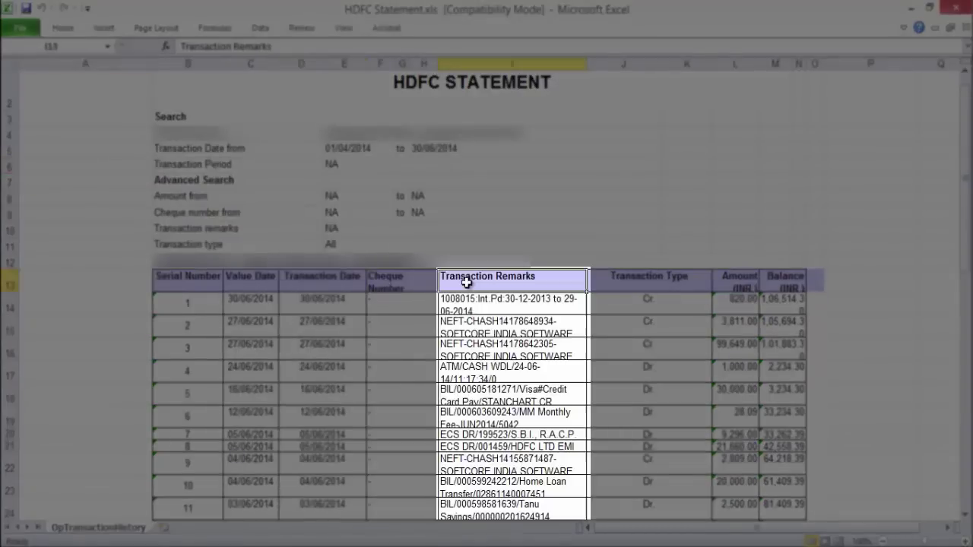
pyautogui.click(626, 282)
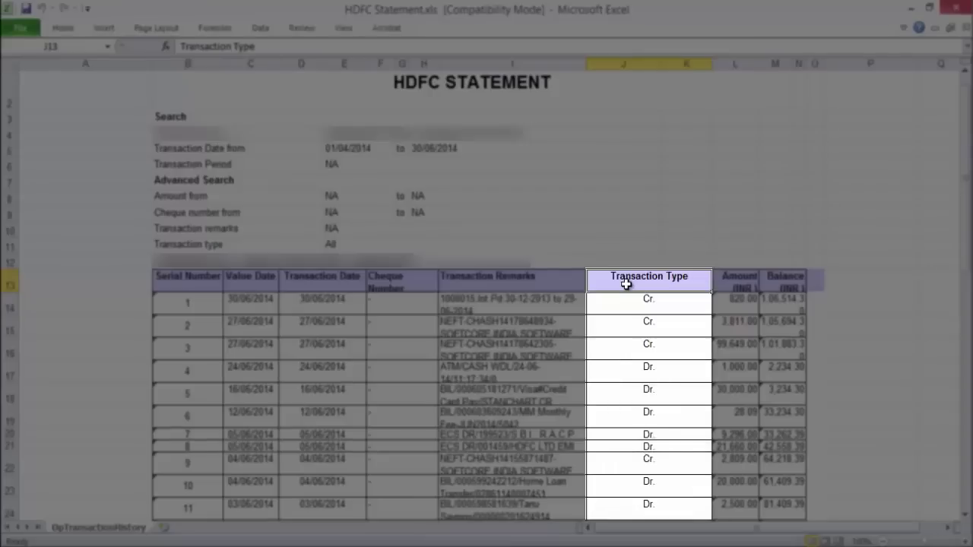
pyautogui.click(743, 282)
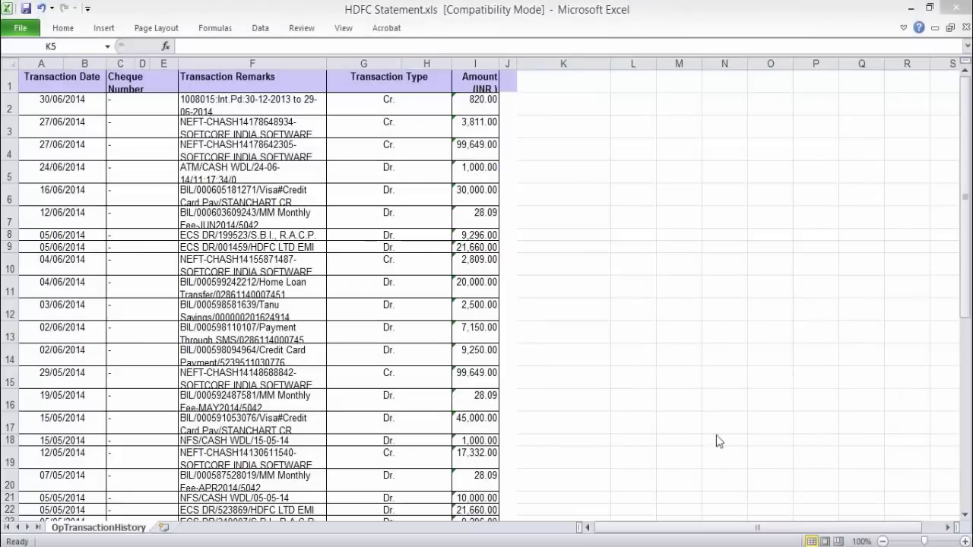
pyautogui.click(148, 286)
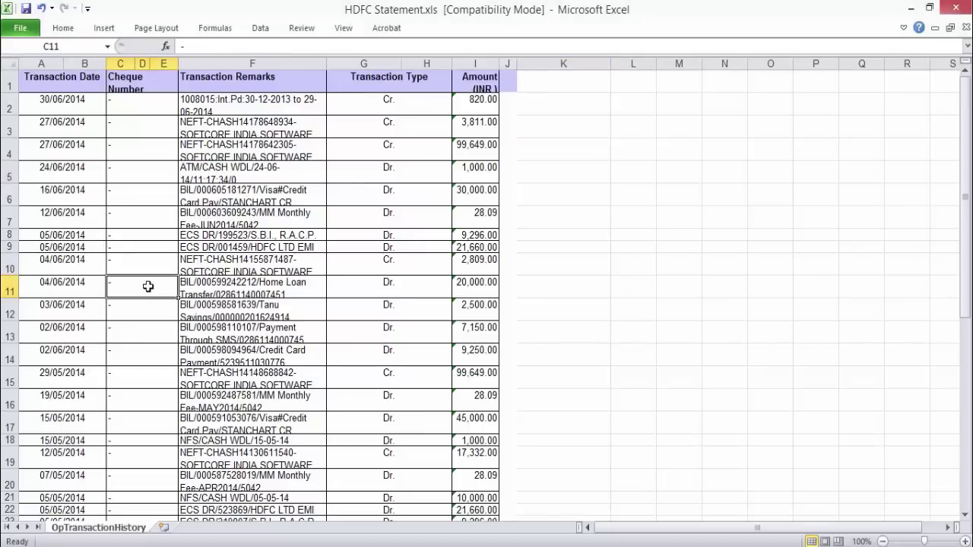
pyautogui.click(245, 289)
pyautogui.moveTo(433, 46); pyautogui.dragTo(353, 45)
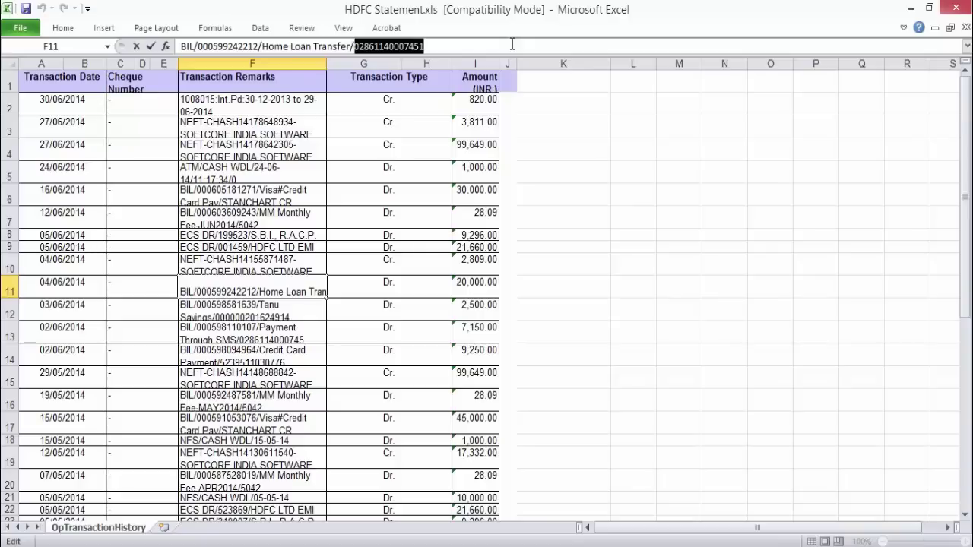
# - Format the transaction dates in the 14-03-2001 date style
pyautogui.click(76, 83)
pyautogui.rightClick(76, 85)
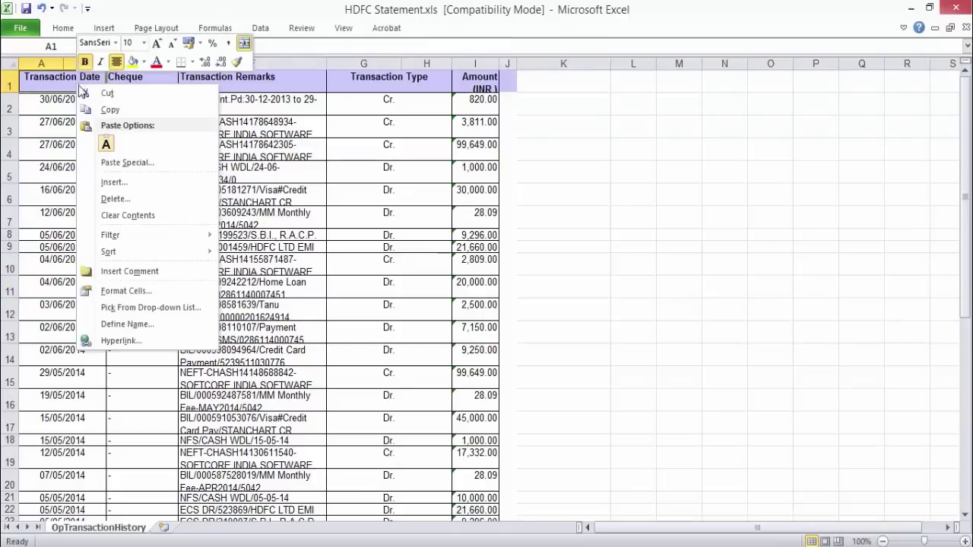
pyautogui.click(137, 290)
pyautogui.click(26, 216)
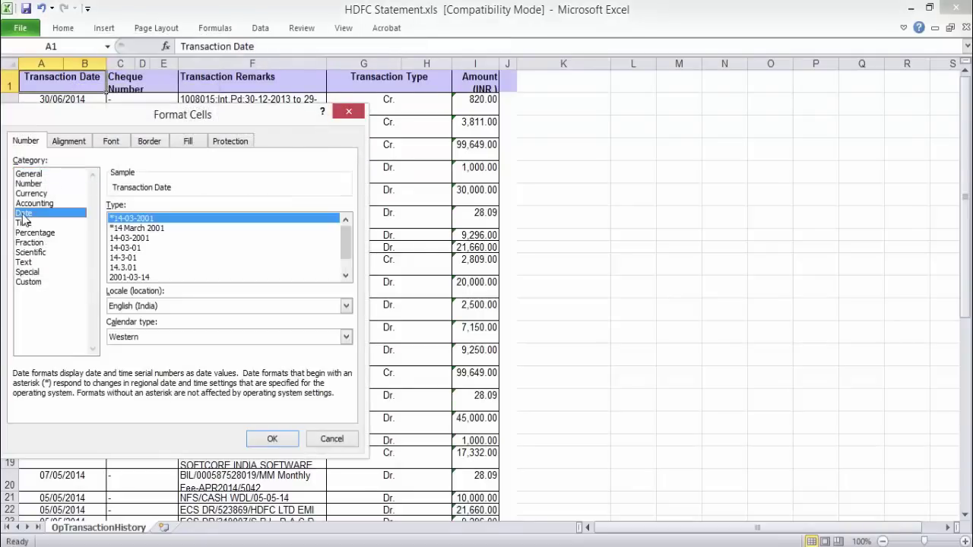
pyautogui.click(144, 239)
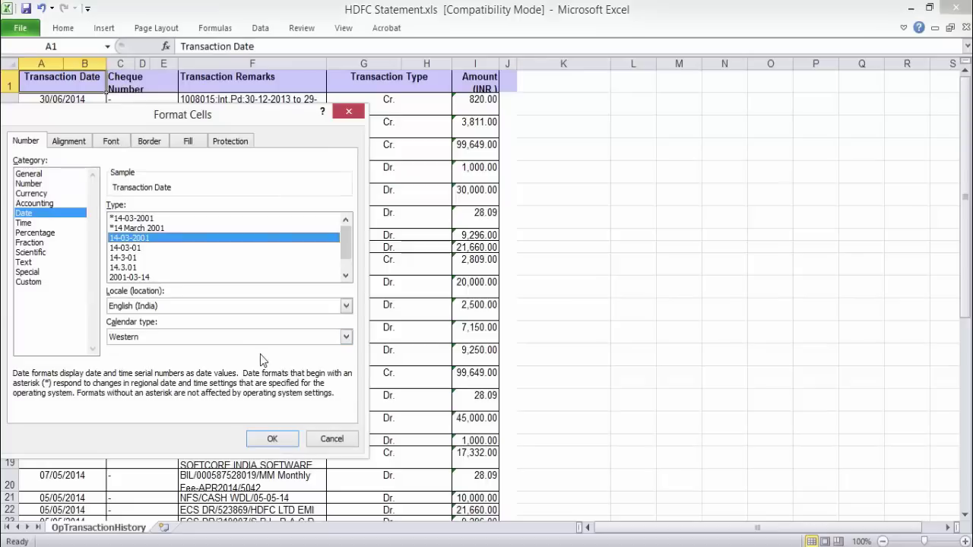
pyautogui.click(271, 439)
# - Format the Amount column as a Number with 2 decimal places
pyautogui.click(475, 63)
pyautogui.rightClick(475, 65)
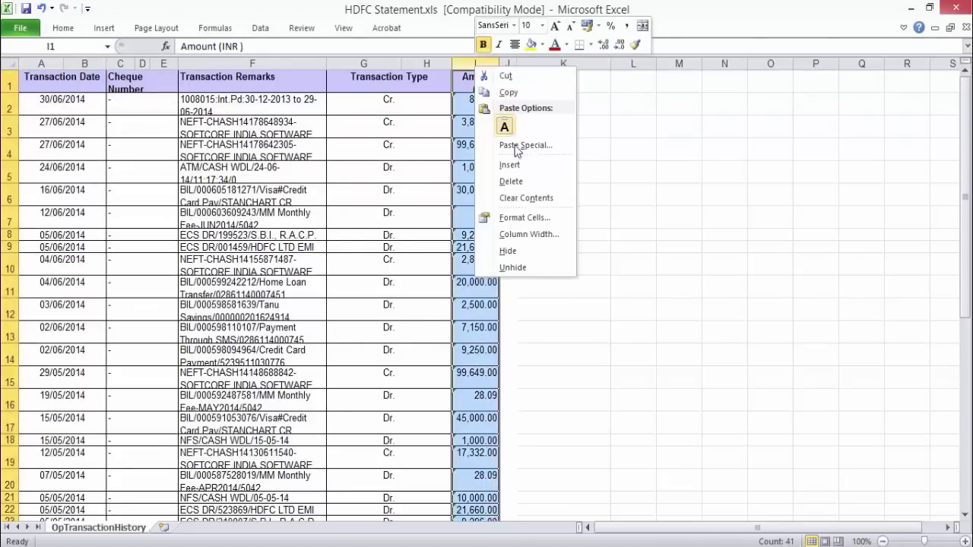
pyautogui.click(525, 217)
pyautogui.click(385, 113)
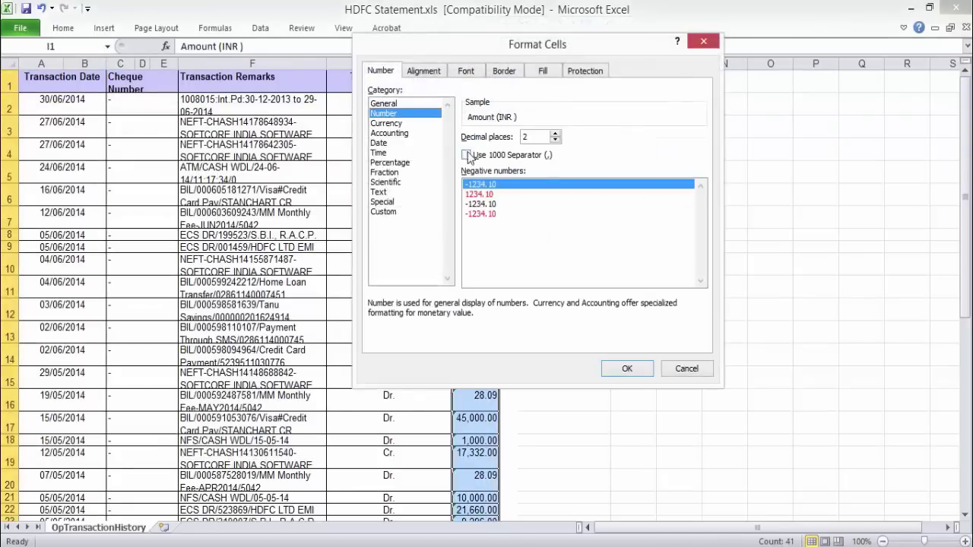
pyautogui.click(627, 368)
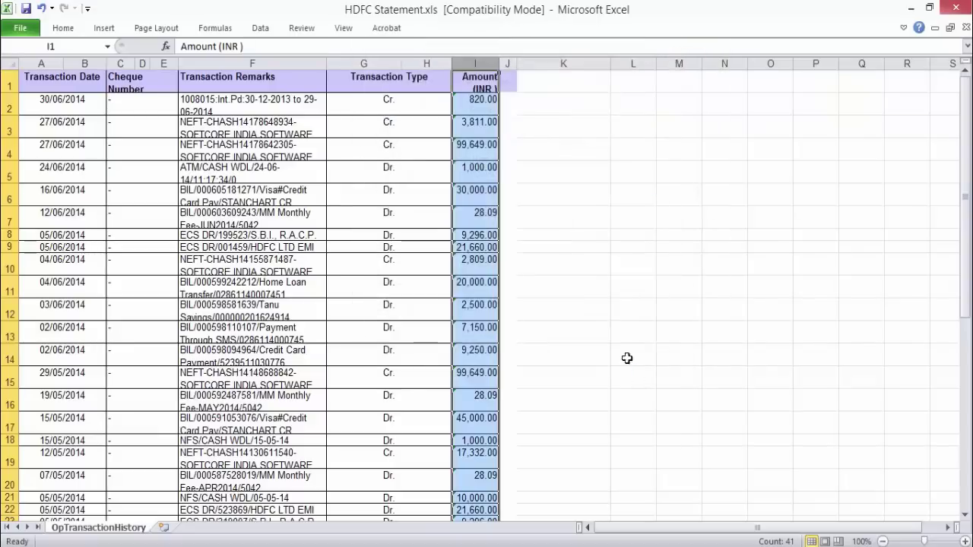
pyautogui.click(536, 132)
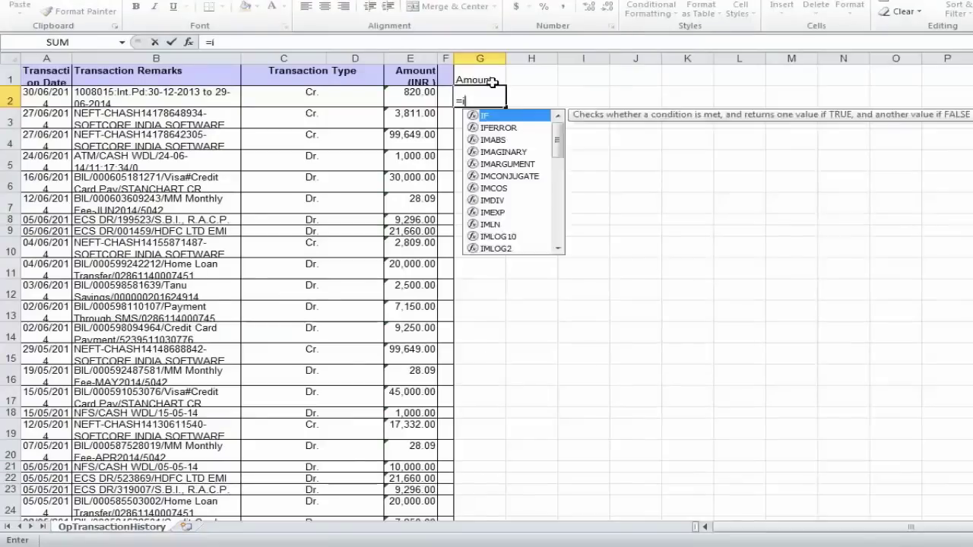
# - Enter the signed-amount formula =IF(C2="Cr.",E2*1,E2*-1)
pyautogui.write('f(')
pyautogui.click(286, 96)
pyautogui.write('="Cr.",')
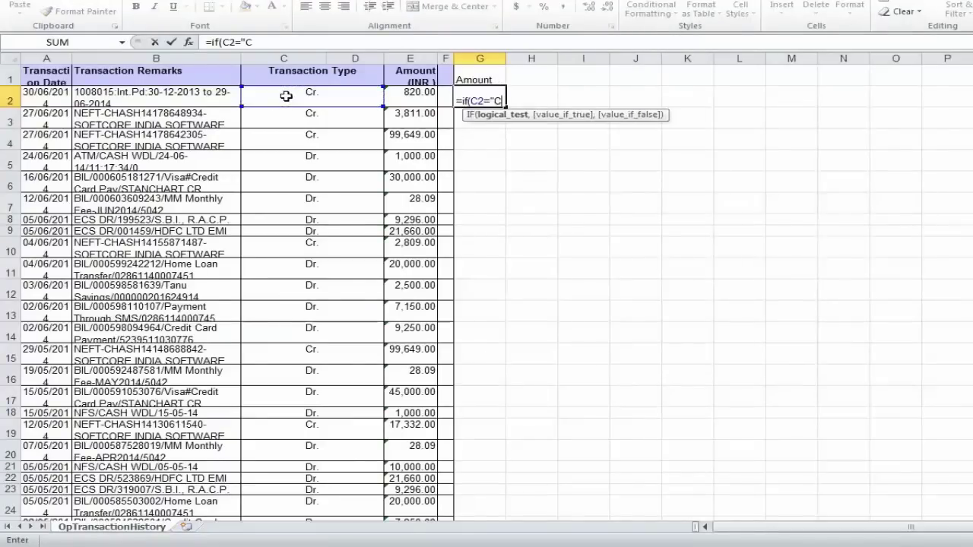
pyautogui.click(406, 103)
pyautogui.write('*1,')
pyautogui.click(408, 102)
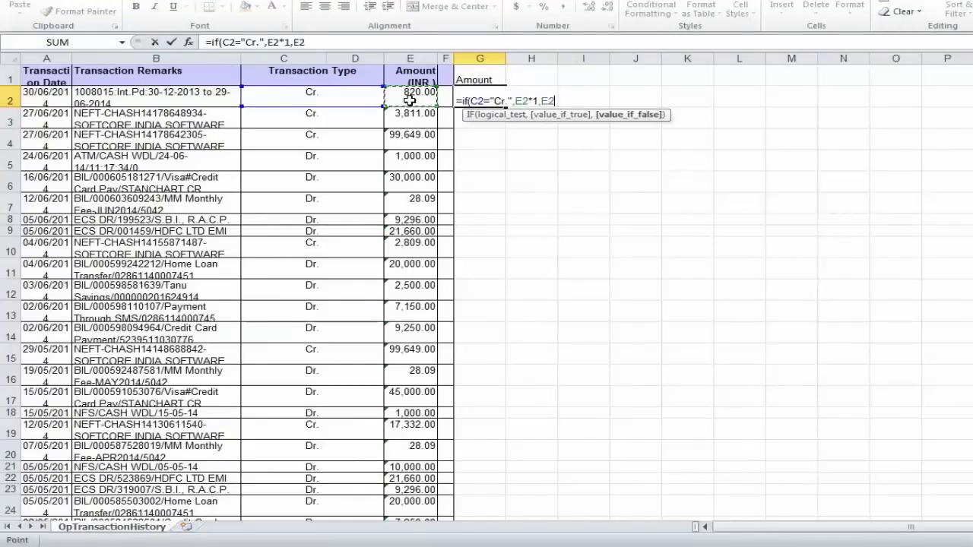
pyautogui.write('*-1')
pyautogui.press('Return')
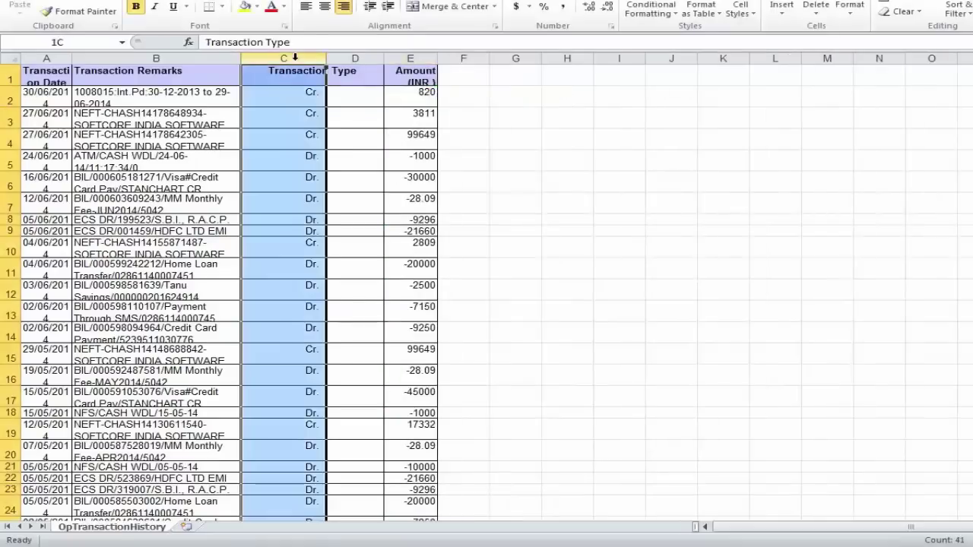
# - Delete columns C and D, leaving Transaction Date, Transaction Remarks and Amount headings
pyautogui.moveTo(324, 58); pyautogui.dragTo(353, 58)
pyautogui.rightClick(354, 59)
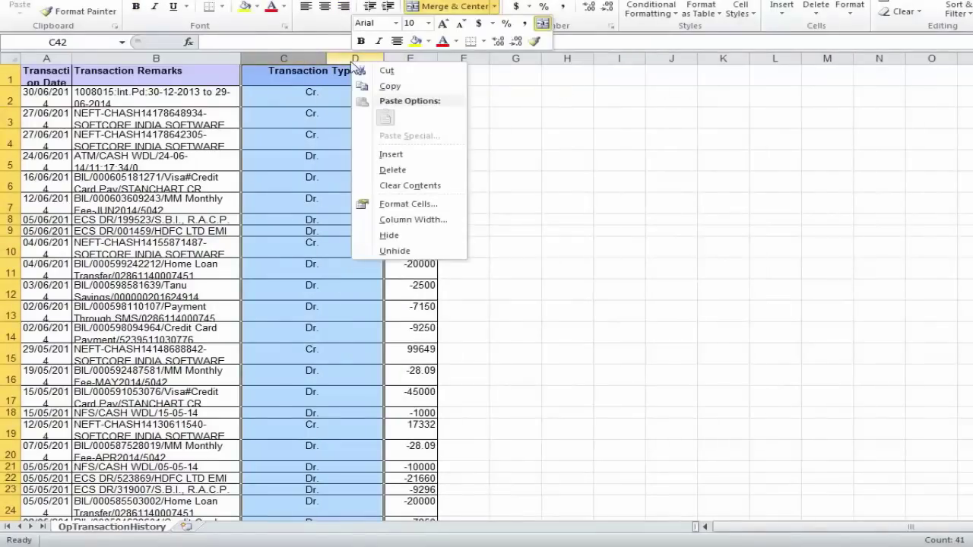
pyautogui.click(383, 168)
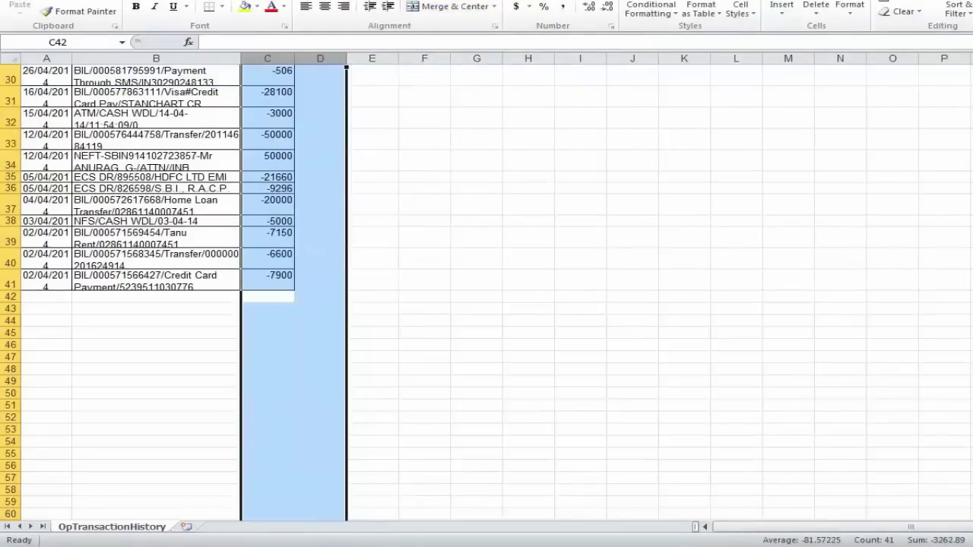
pyautogui.scroll(10, 152, 289)
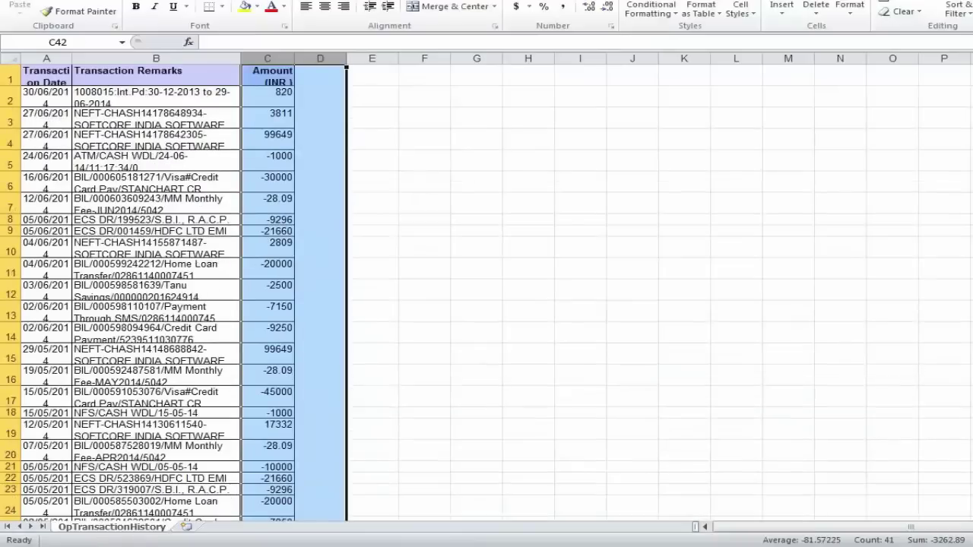
pyautogui.click(266, 73)
pyautogui.moveTo(46, 73); pyautogui.dragTo(266, 73)
pyautogui.click(98, 75)
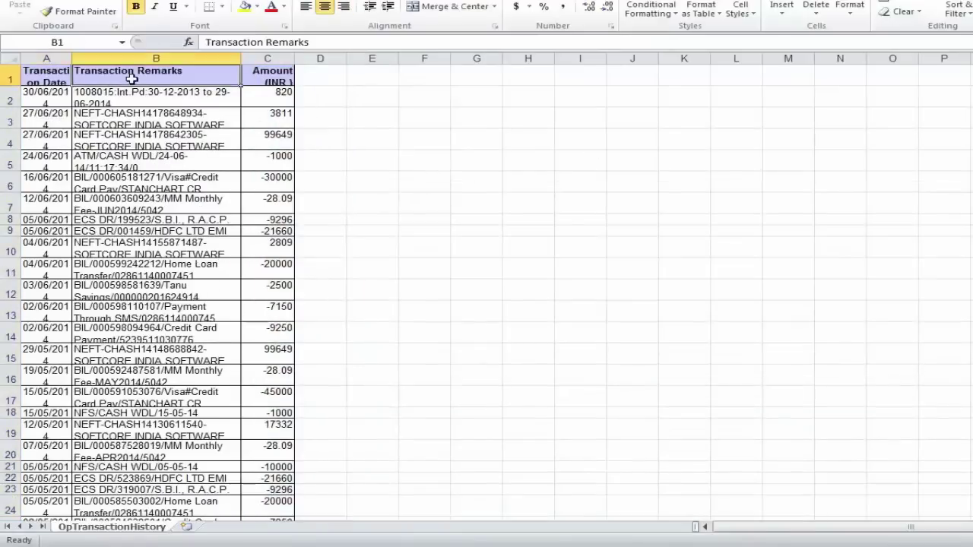
# - Save the statement as HDFC Statement in CSV (Comma delimited) format
pyautogui.click(263, 77)
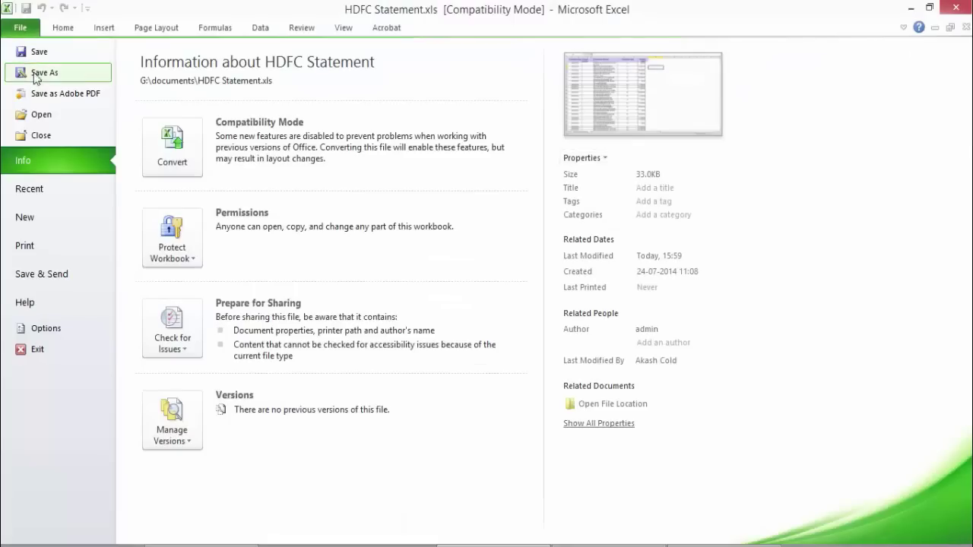
pyautogui.click(38, 69)
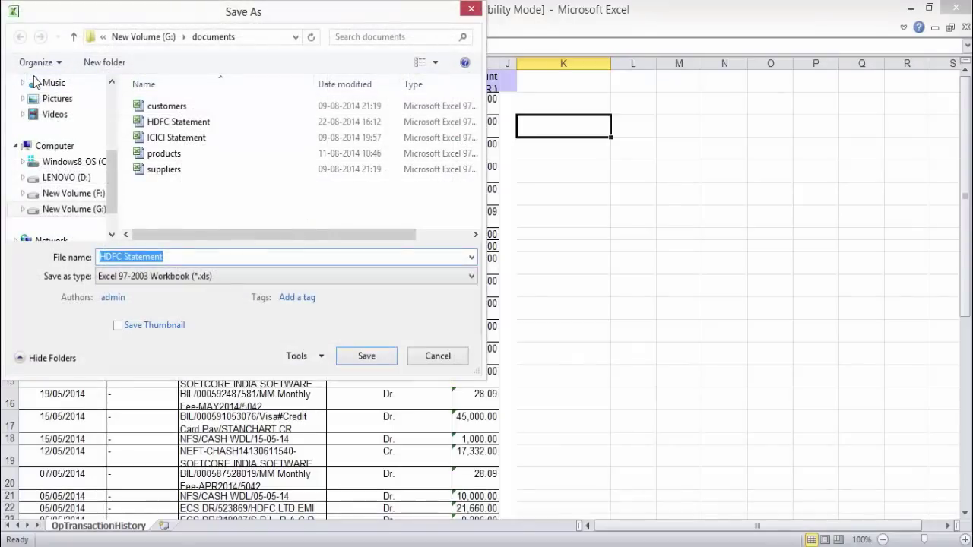
pyautogui.click(472, 276)
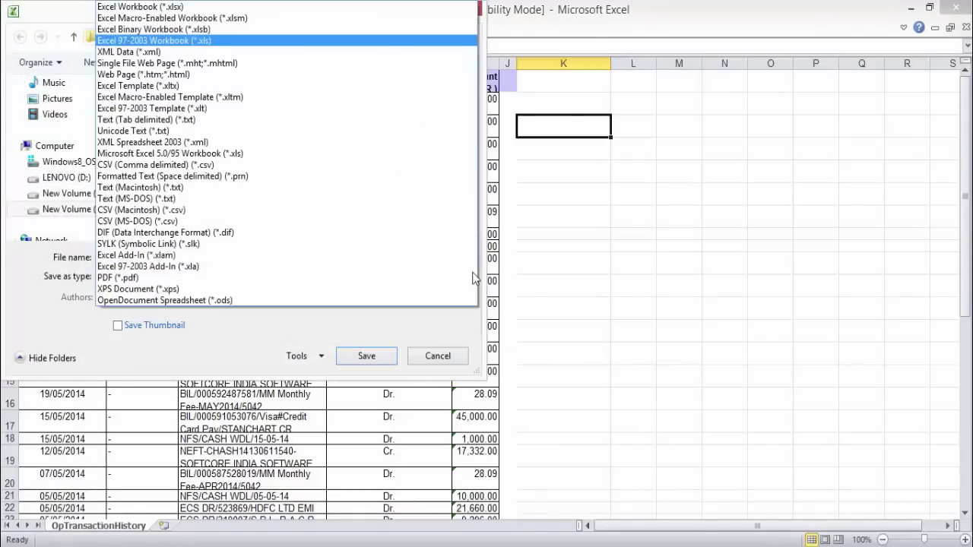
pyautogui.click(253, 165)
pyautogui.click(367, 337)
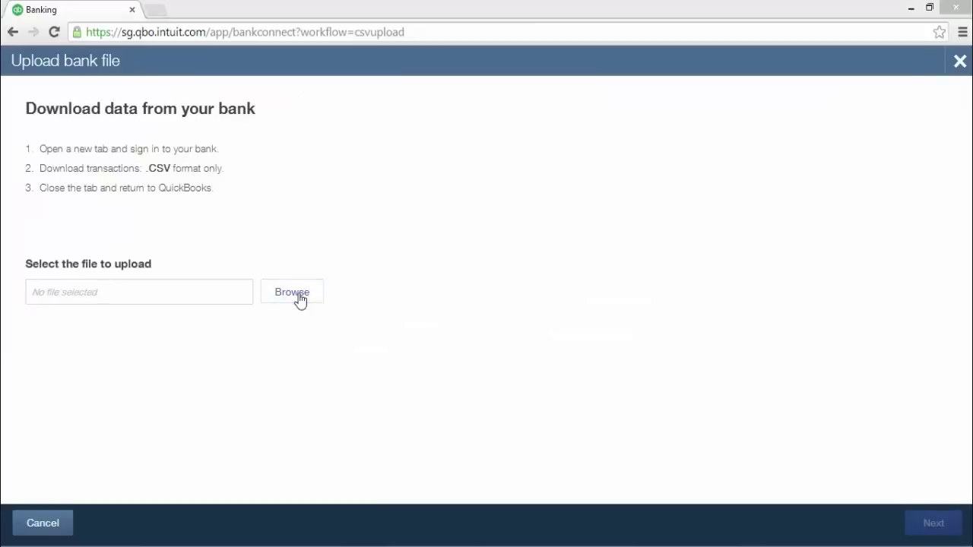
# - Upload HDFC Statement.csv to QuickBooks and continue
pyautogui.click(299, 297)
pyautogui.doubleClick(410, 141)
pyautogui.click(947, 523)
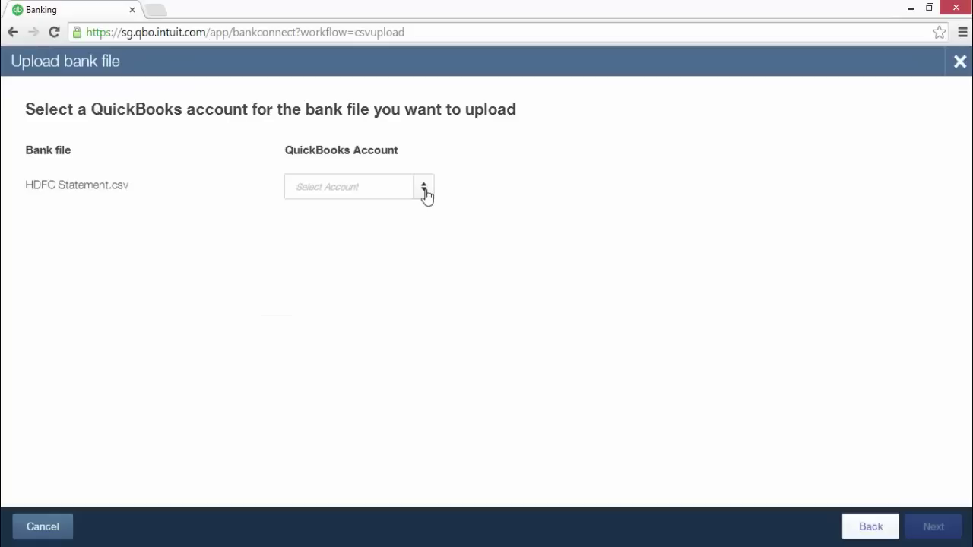
# - Add a new Current-detail-type bank account named 'Hdfc current Stm' to receive the upload
pyautogui.click(424, 190)
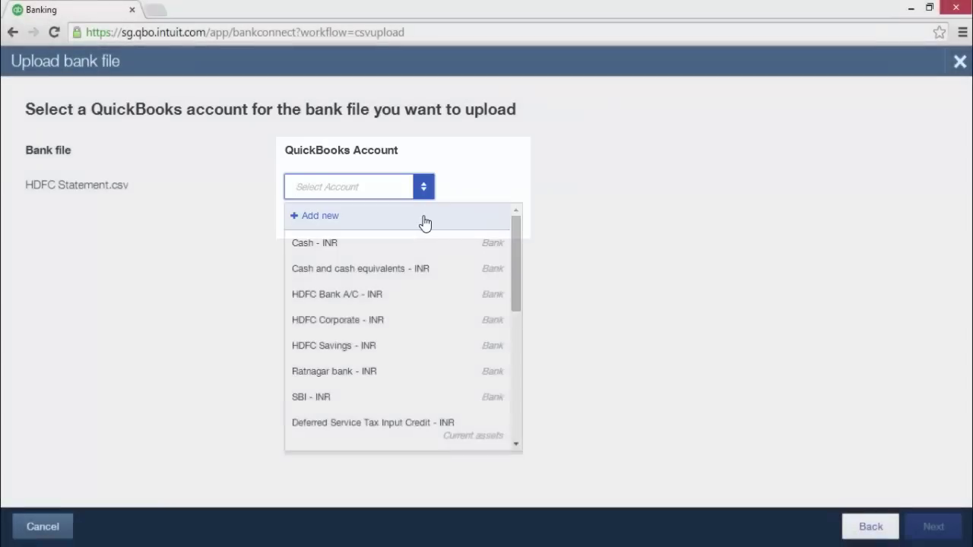
pyautogui.click(424, 221)
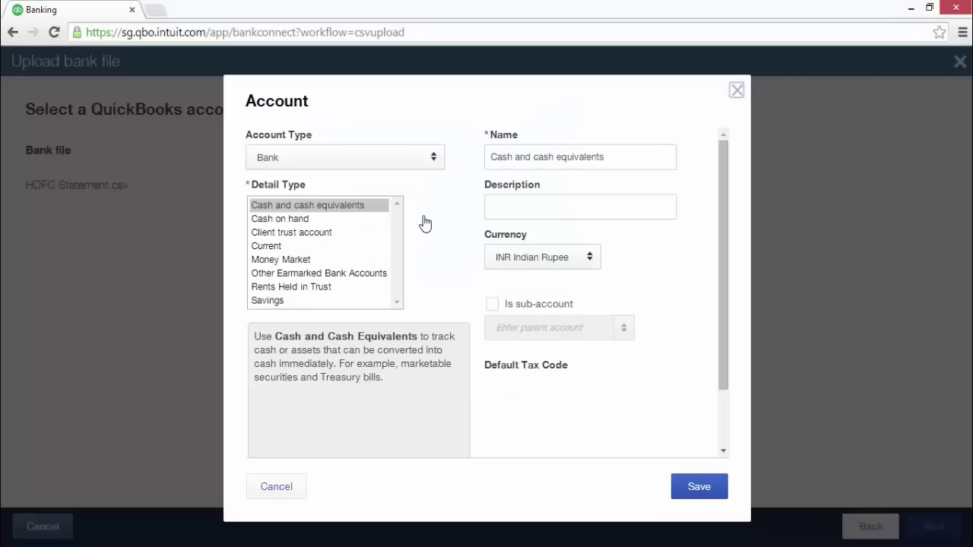
pyautogui.click(335, 246)
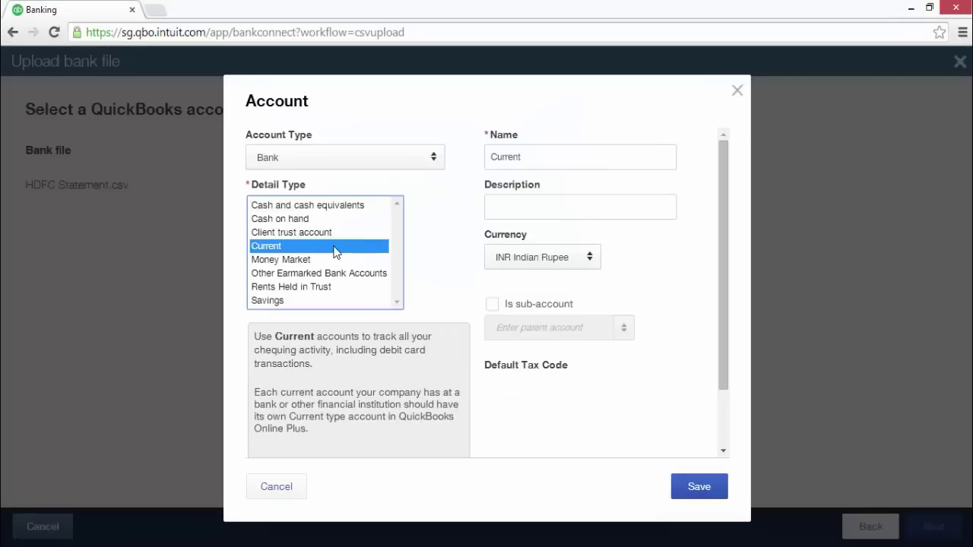
pyautogui.moveTo(532, 156); pyautogui.dragTo(466, 171)
pyautogui.write('Hdfc current')
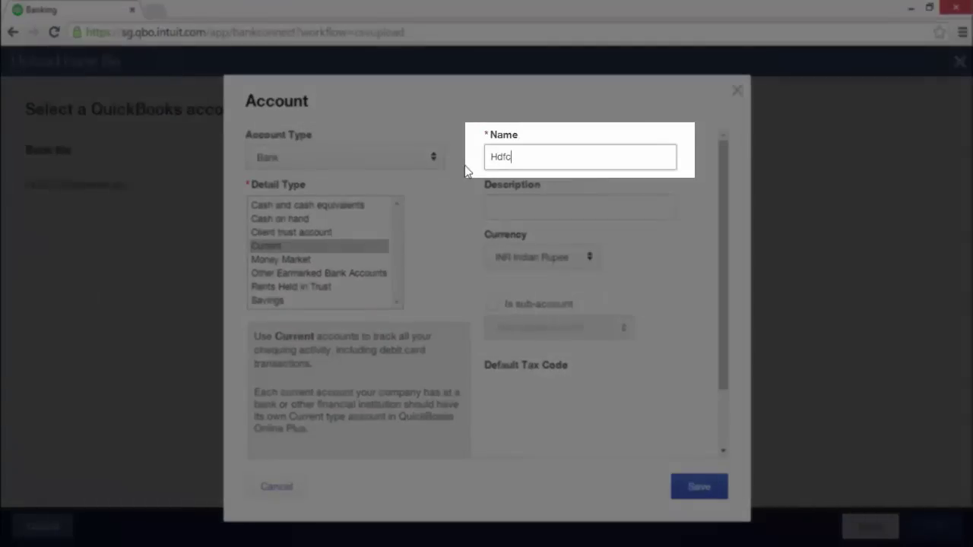
pyautogui.write(' Stm.')
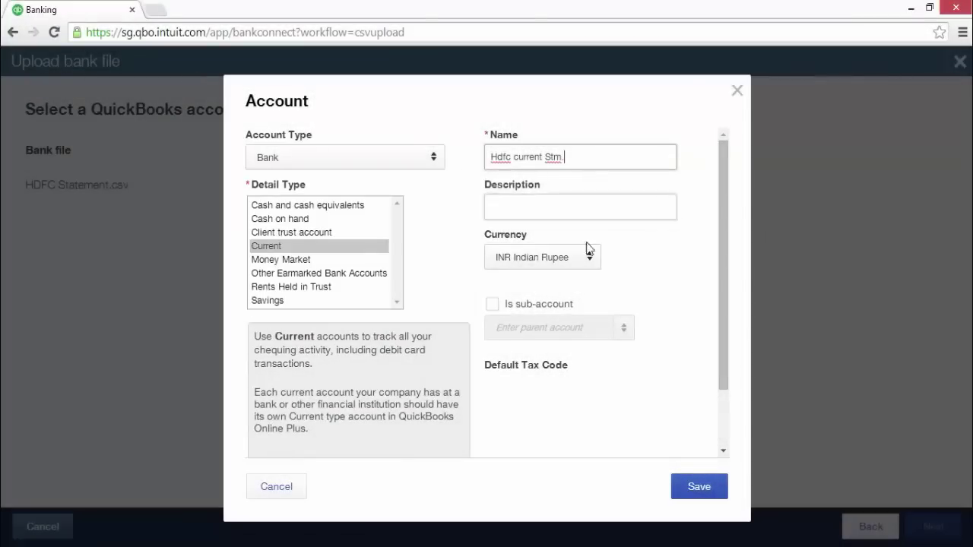
pyautogui.click(700, 487)
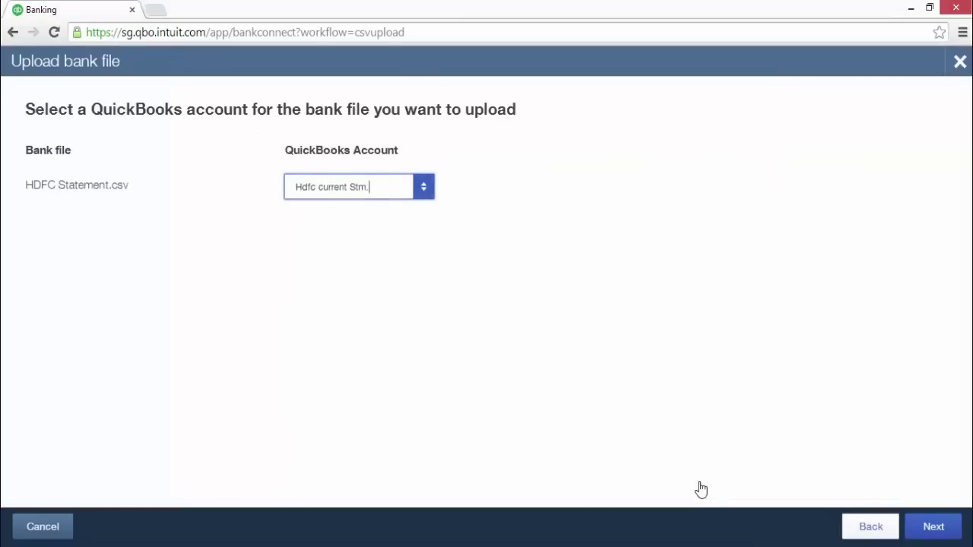
pyautogui.click(935, 527)
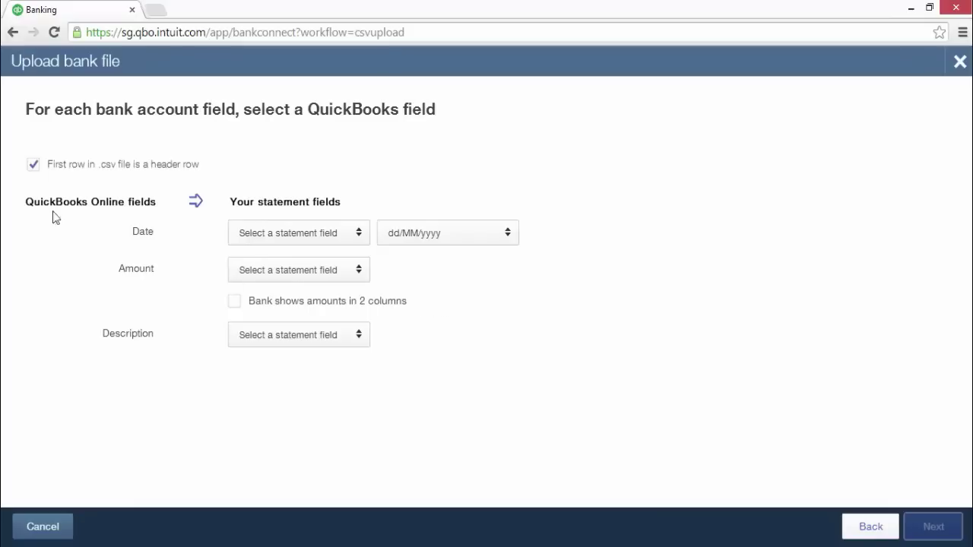
# - Keep the header row and map Date→Column 1, Amount→Column 9, Description→Column 6, dd/MM/yyyy dates
pyautogui.click(32, 167)
pyautogui.click(33, 167)
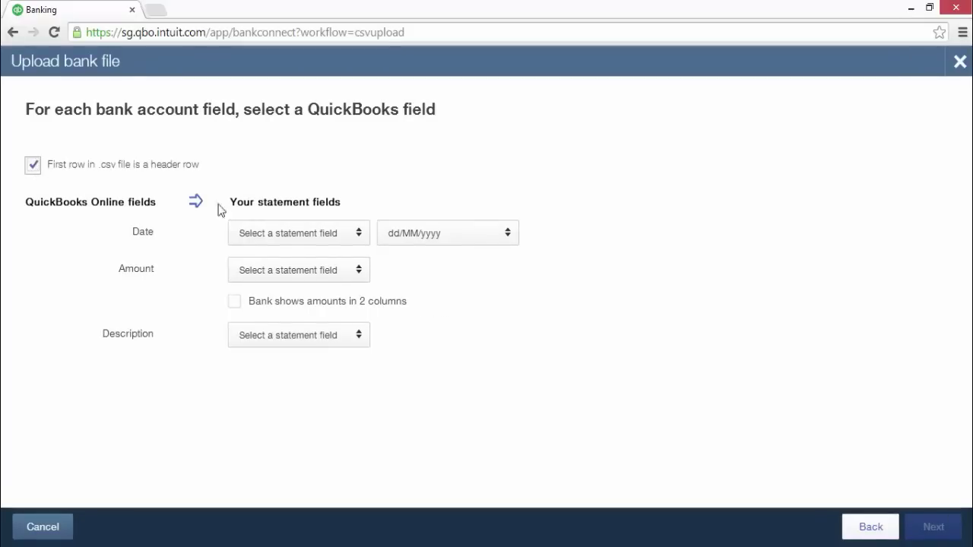
pyautogui.click(361, 239)
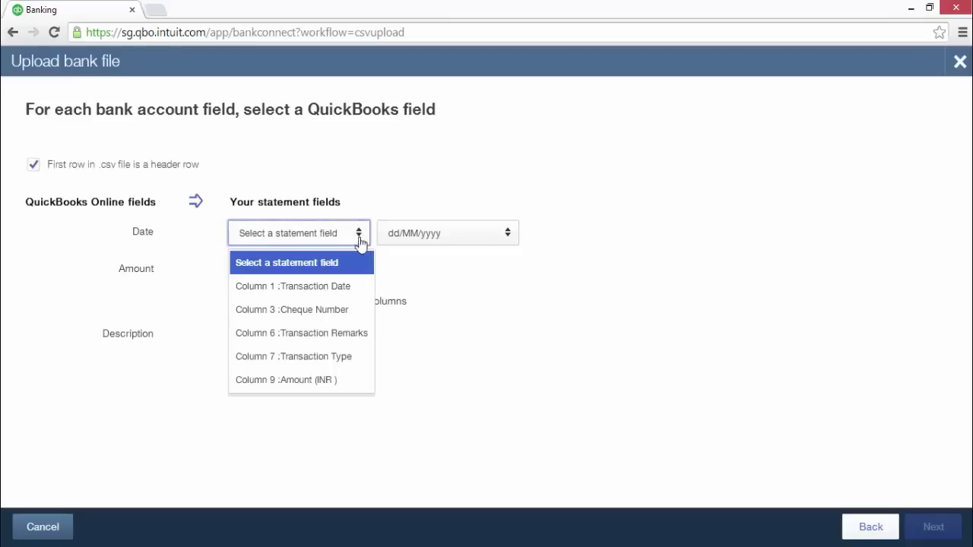
pyautogui.click(350, 286)
pyautogui.click(362, 274)
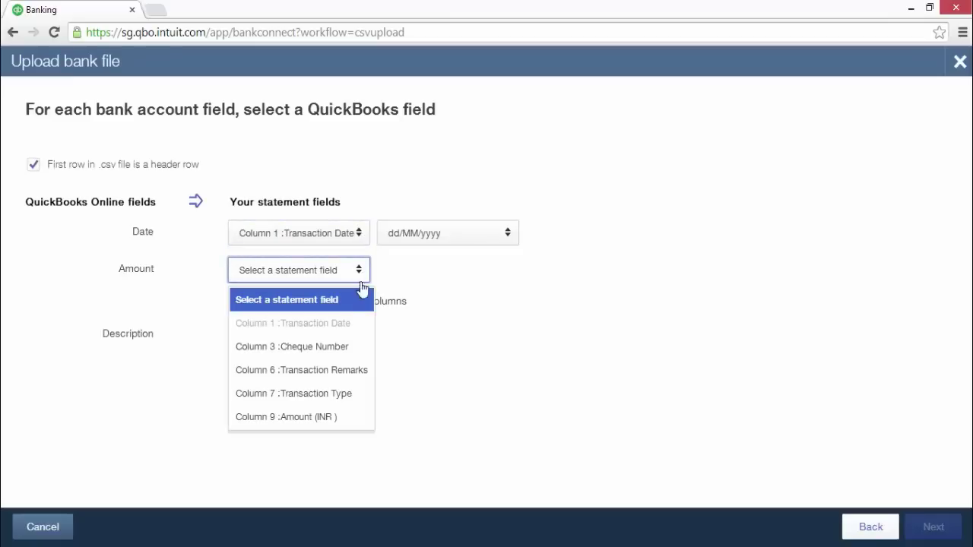
pyautogui.click(355, 415)
pyautogui.click(362, 336)
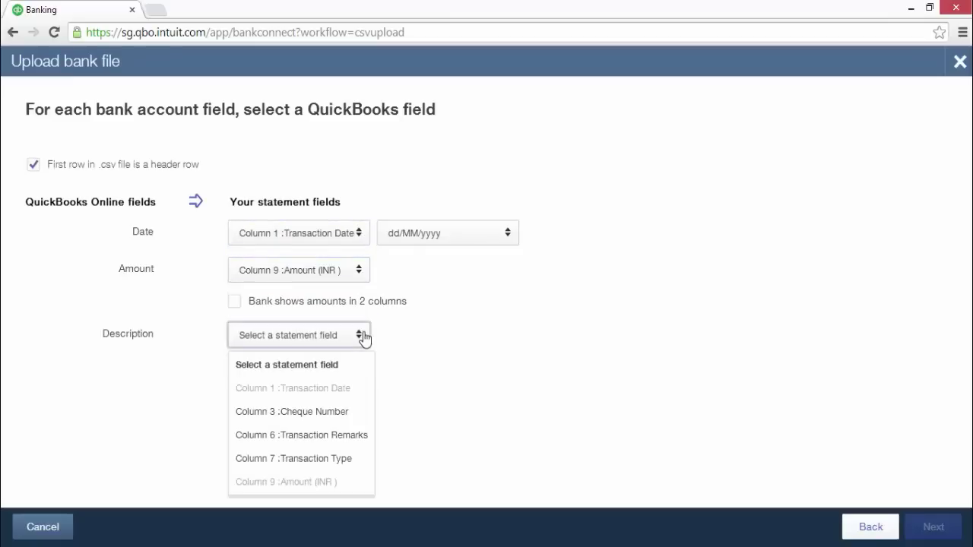
pyautogui.click(352, 432)
pyautogui.click(508, 233)
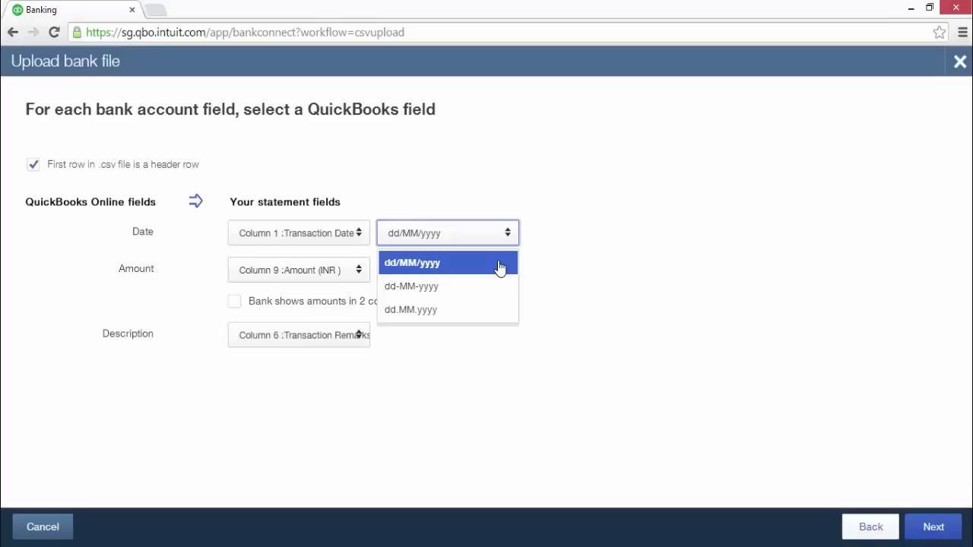
pyautogui.click(499, 266)
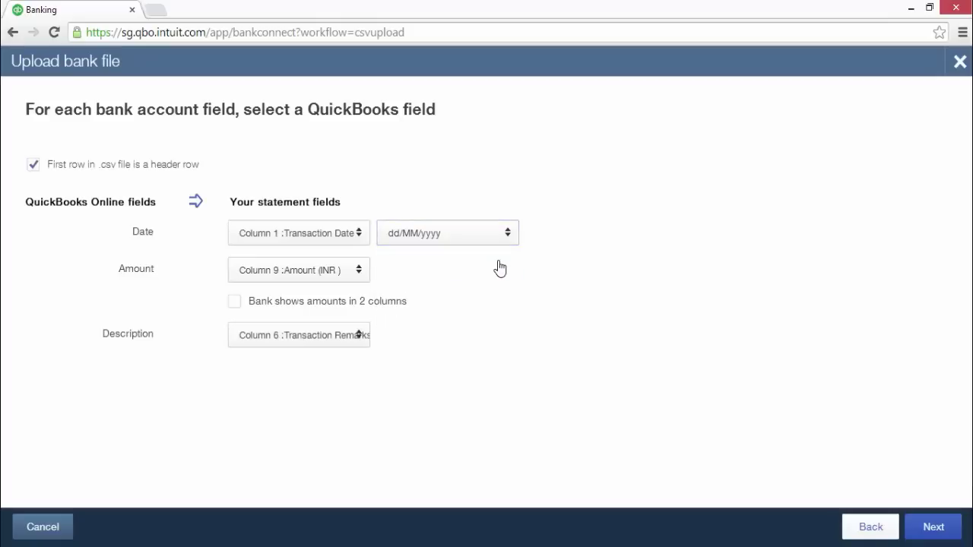
# - Keep all 21 statement transactions ticked, including 30/06/2014, and proceed to import
pyautogui.click(932, 535)
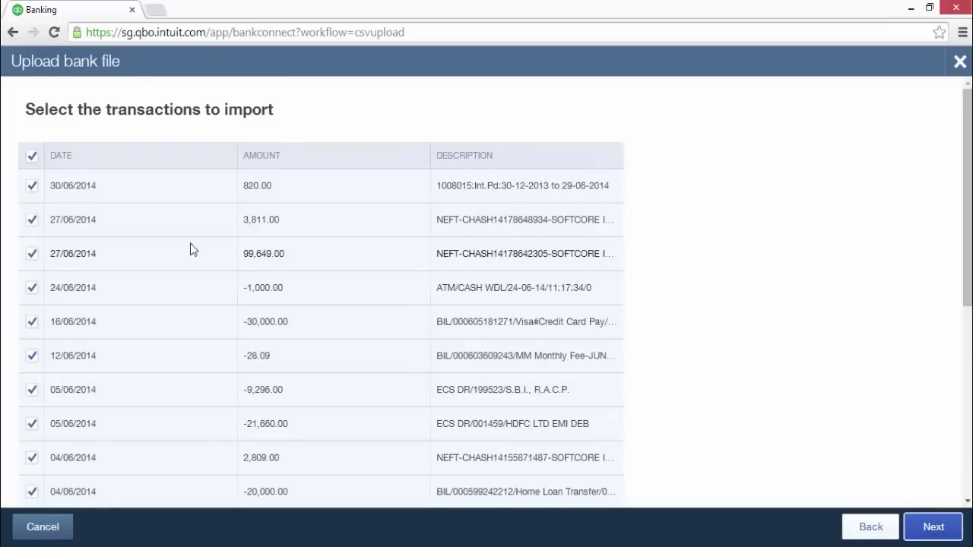
pyautogui.click(31, 187)
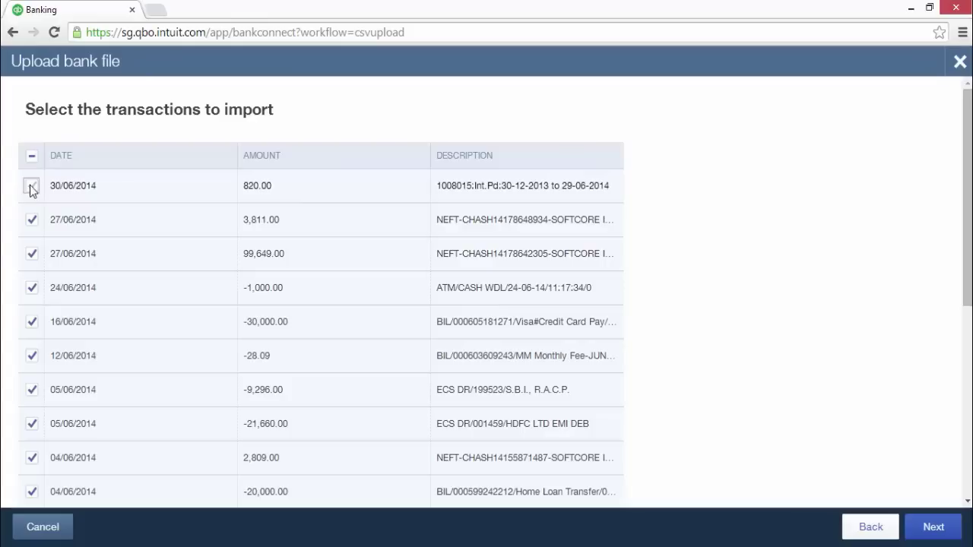
pyautogui.click(31, 187)
pyautogui.click(938, 533)
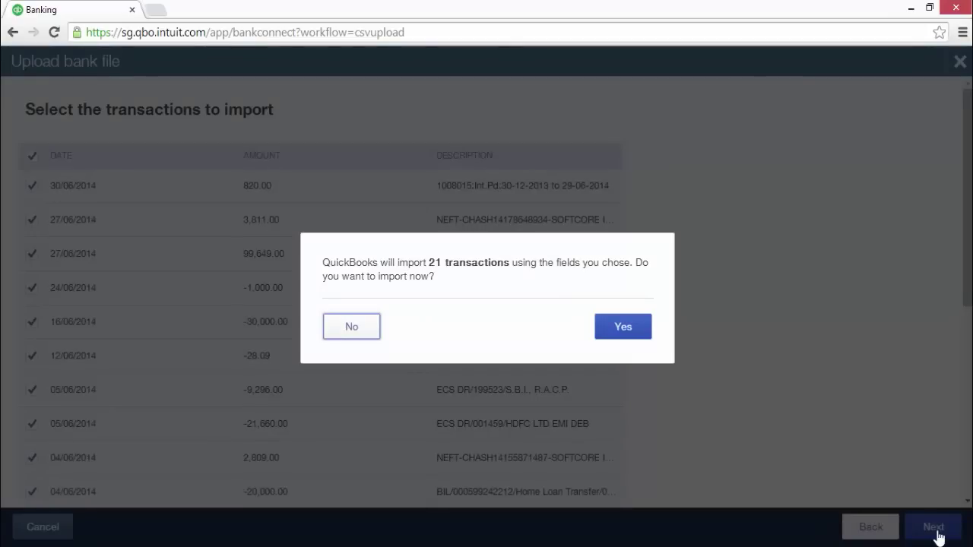
# - Confirm importing the 21 transactions and open the HDFC CURRENT STM. account tile
pyautogui.click(641, 329)
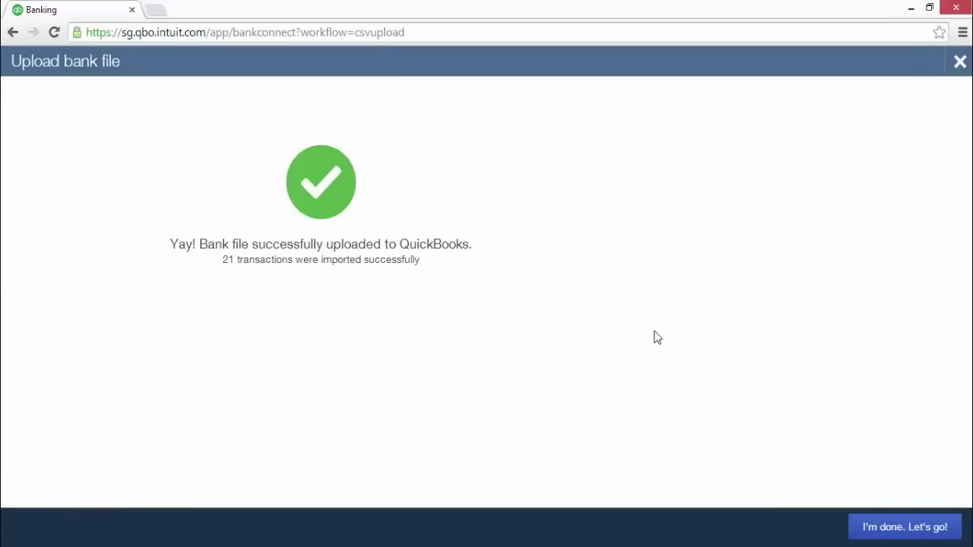
pyautogui.click(909, 530)
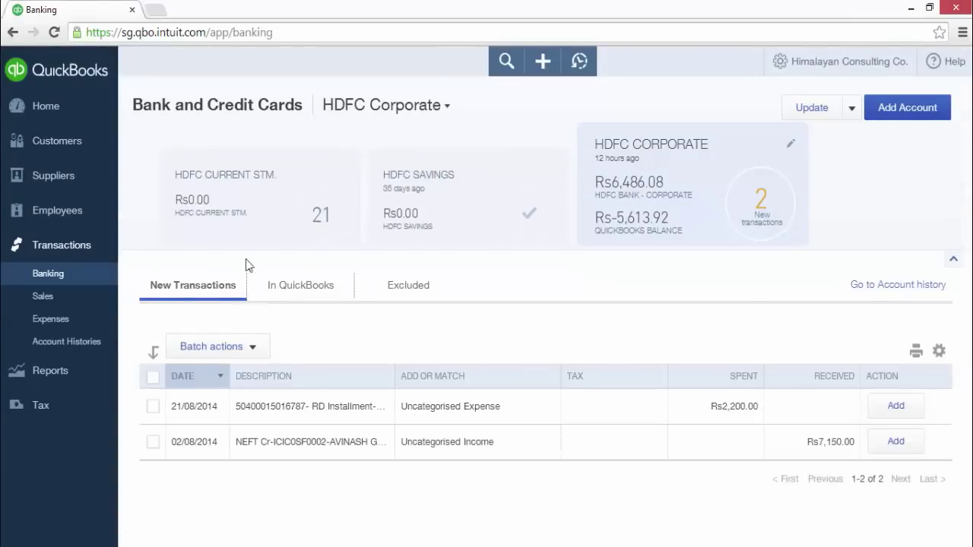
pyautogui.click(303, 216)
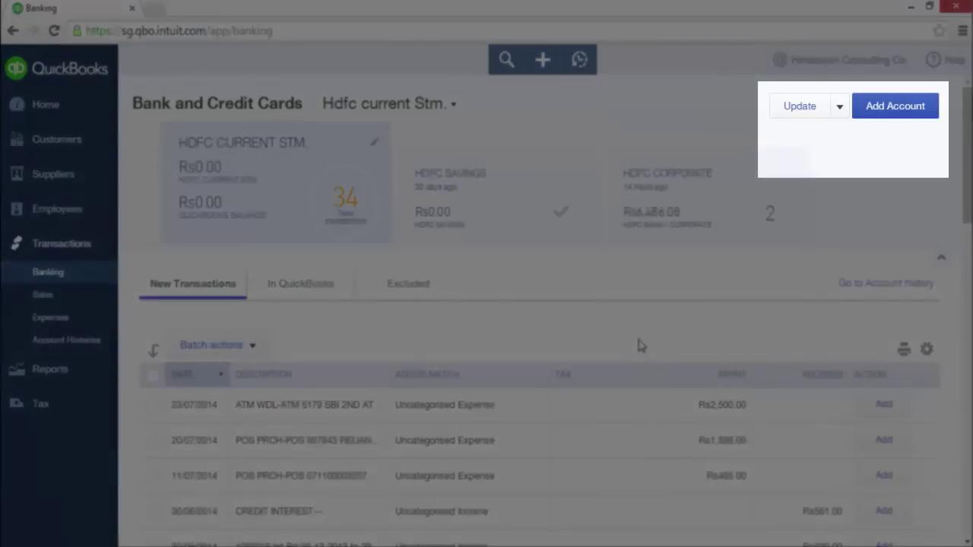
# - Start a second bank file upload via Update > File Upload, choosing CSV
pyautogui.click(841, 107)
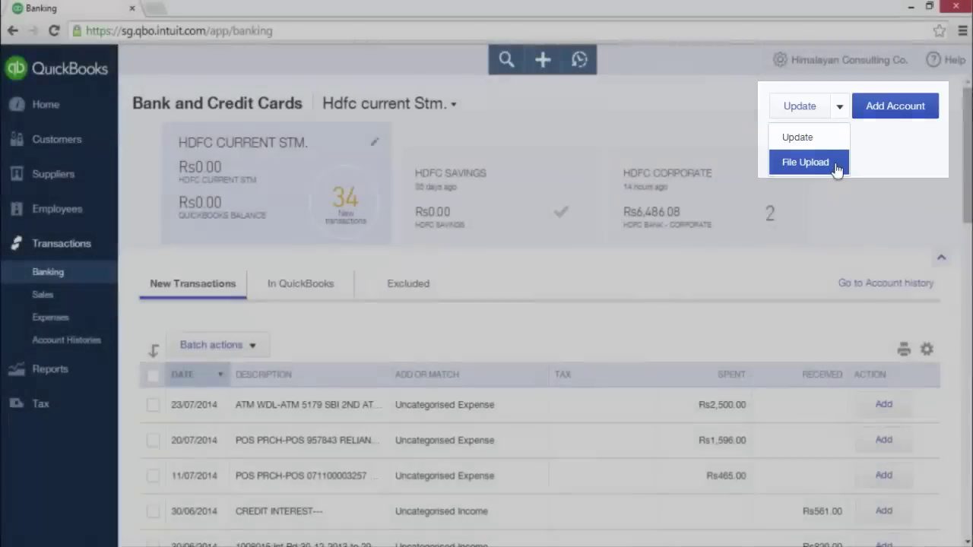
pyautogui.click(836, 166)
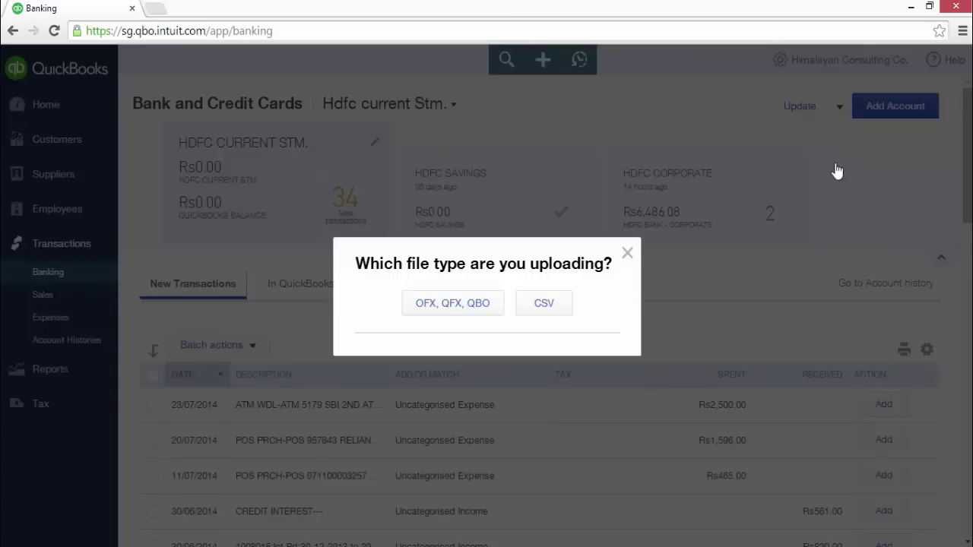
pyautogui.click(559, 313)
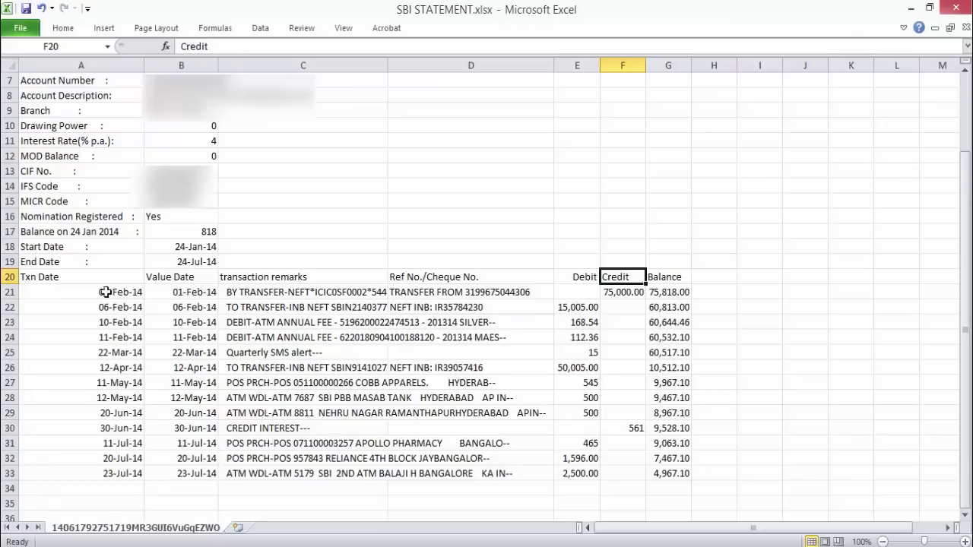
# - Check the kept Txn Date, remarks, Debit and Credit columns, then select Ref No. cell C21
pyautogui.click(580, 280)
pyautogui.click(618, 286)
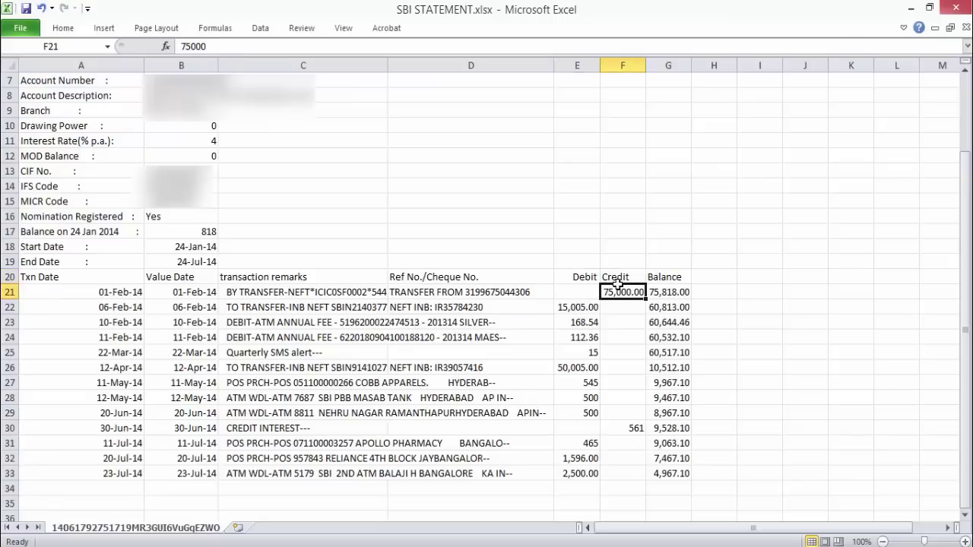
pyautogui.click(619, 277)
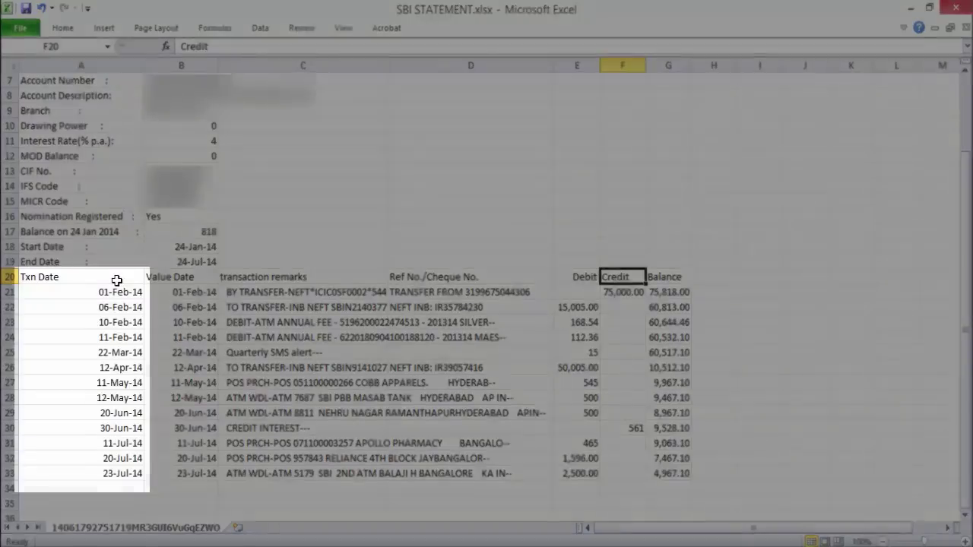
pyautogui.click(116, 279)
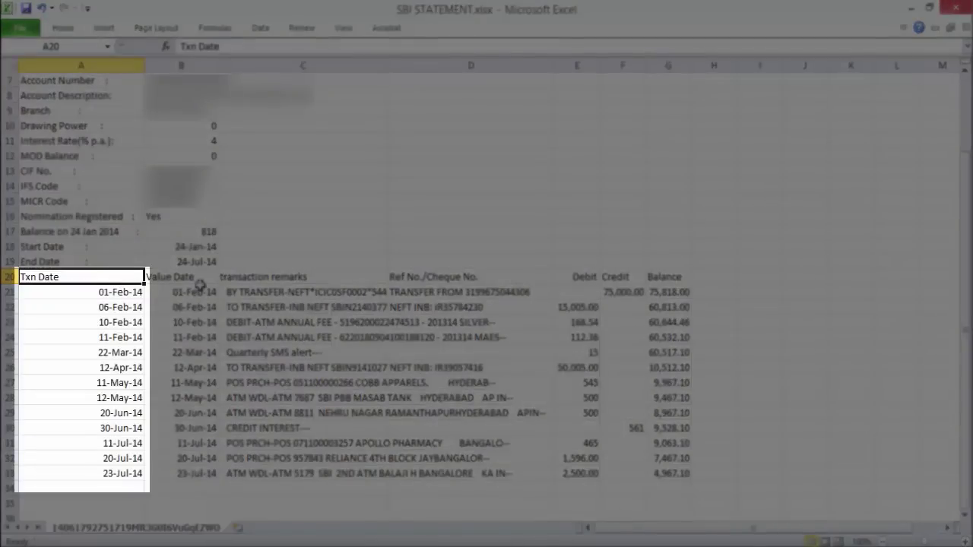
pyautogui.click(272, 281)
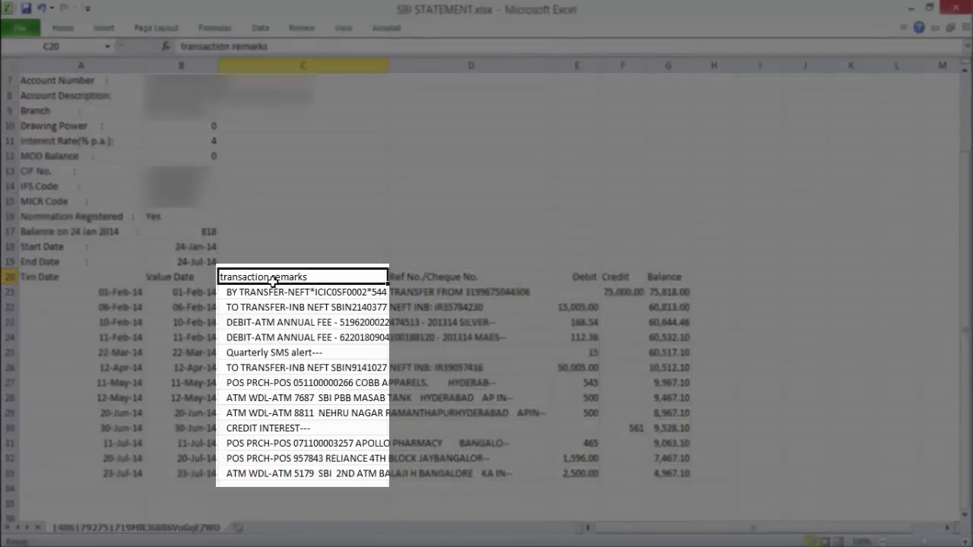
pyautogui.click(569, 280)
pyautogui.click(618, 279)
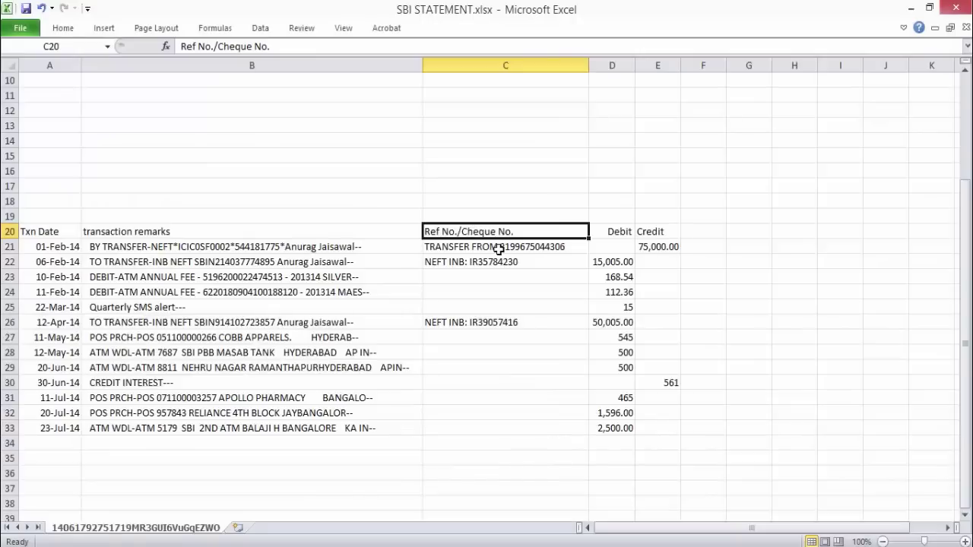
pyautogui.click(500, 248)
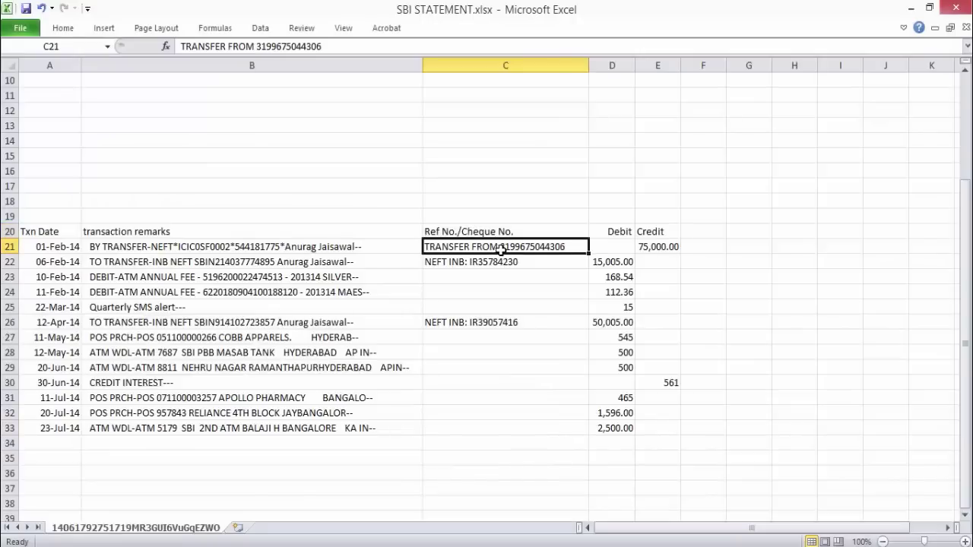
# - Append C21's TRANSFER FROM reference text to the end of B21's remarks
pyautogui.moveTo(181, 47); pyautogui.dragTo(322, 47)
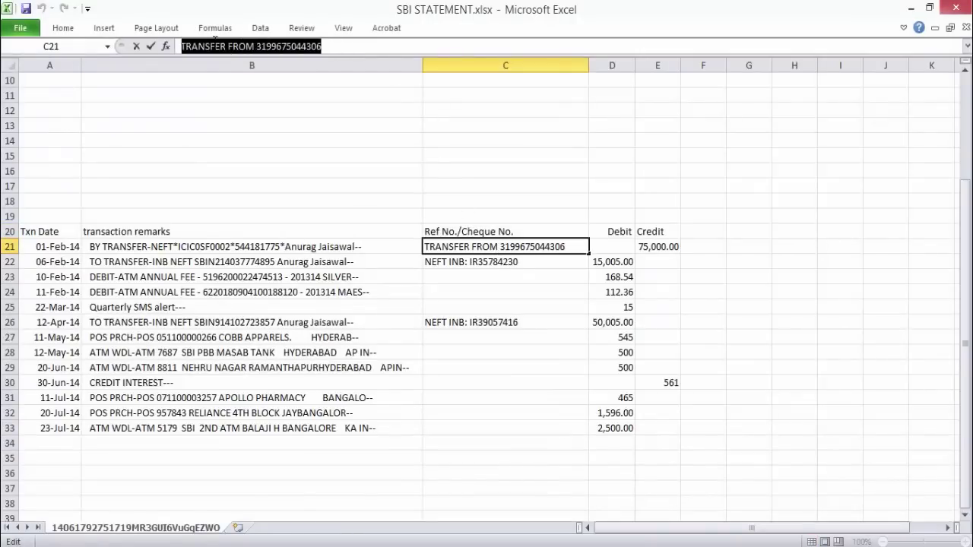
pyautogui.rightClick(217, 46)
pyautogui.click(257, 65)
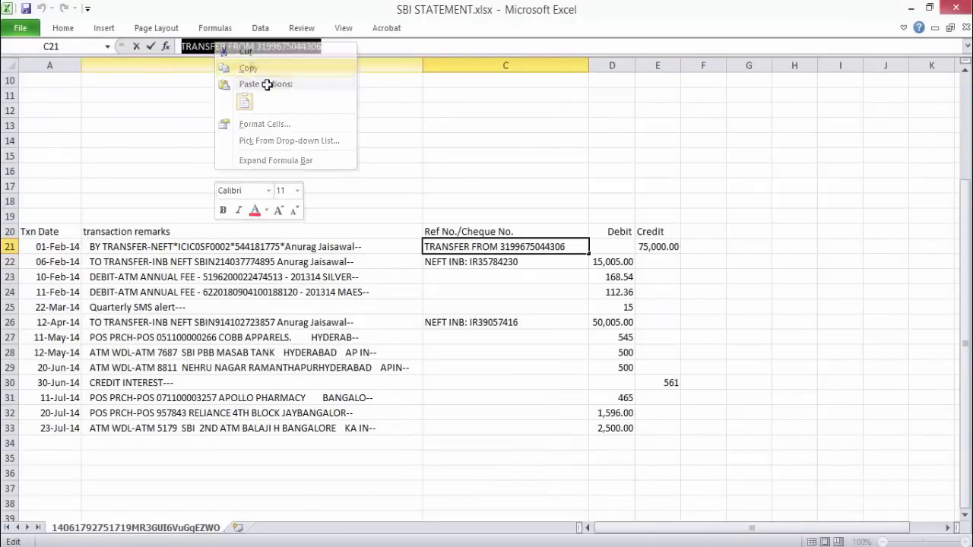
pyautogui.click(350, 247)
pyautogui.click(496, 46)
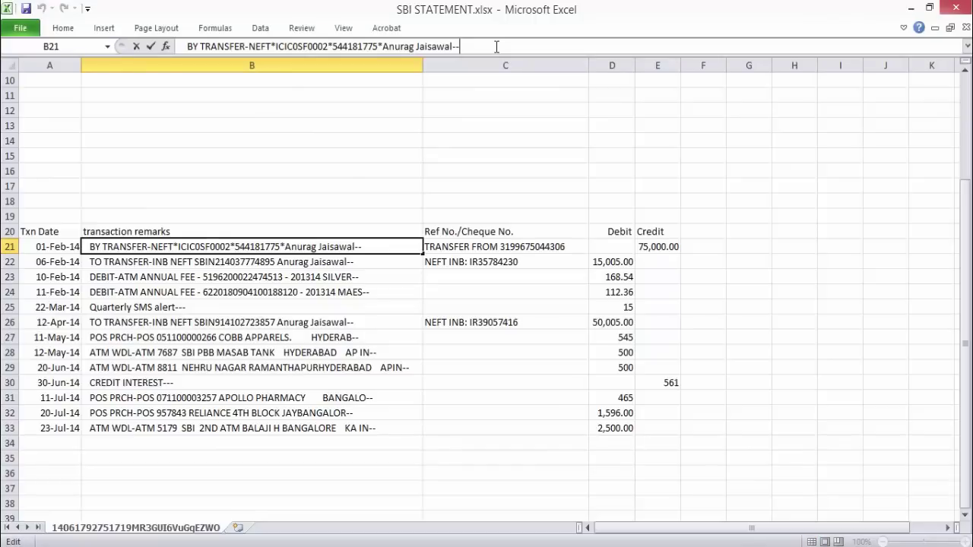
pyautogui.hotkey('ctrl', 'v')
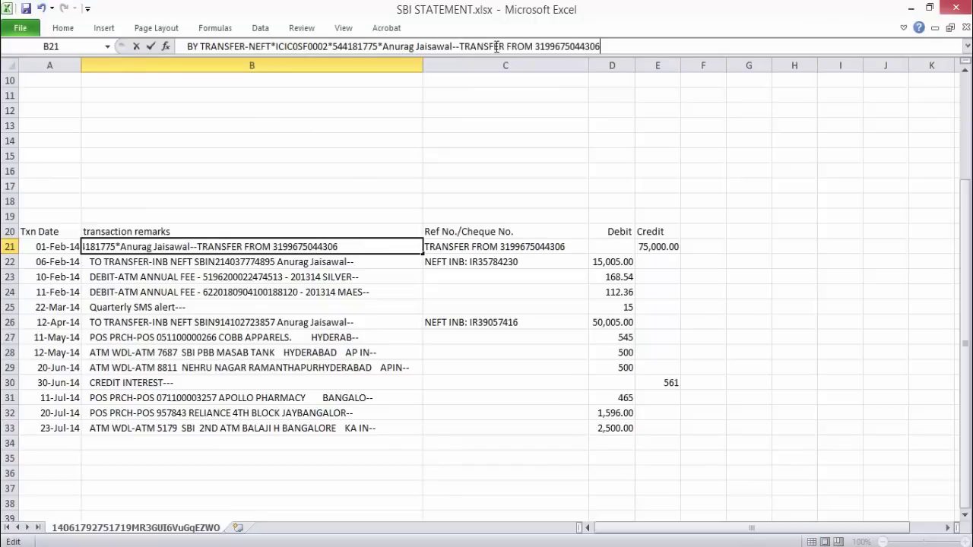
pyautogui.click(489, 204)
# - Delete the Ref No./Cheque No. column
pyautogui.hotkey('ctrl', 'space')
pyautogui.hotkey('ctrl', '-')
pyautogui.click(48, 233)
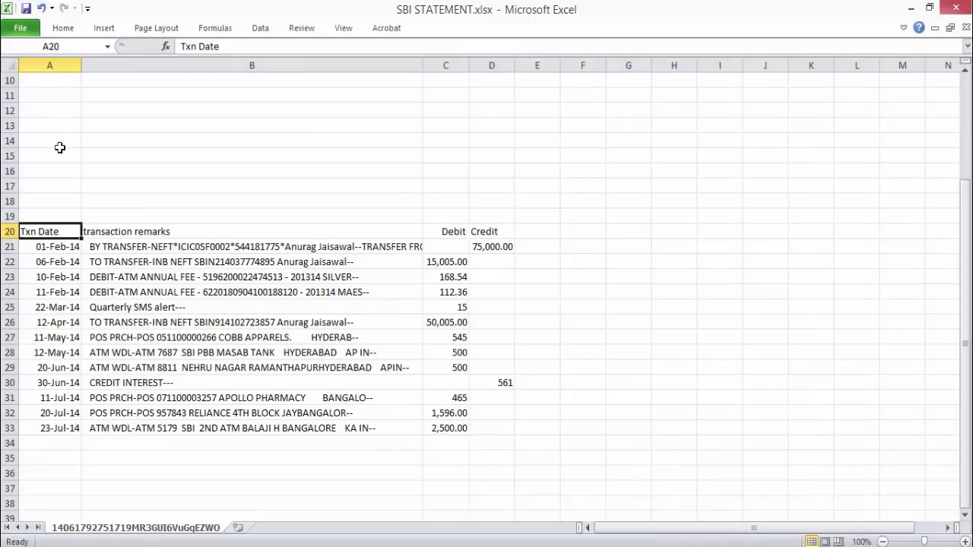
# - Format the Txn Date column as the 14-03-2001 (dd-mm-yyyy) date style
pyautogui.rightClick(60, 66)
pyautogui.click(109, 224)
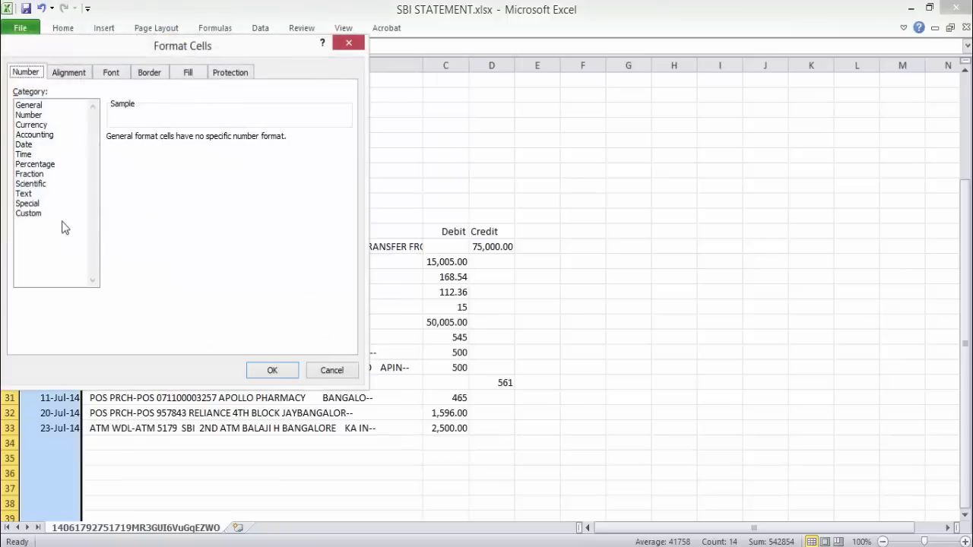
pyautogui.click(25, 146)
pyautogui.click(141, 169)
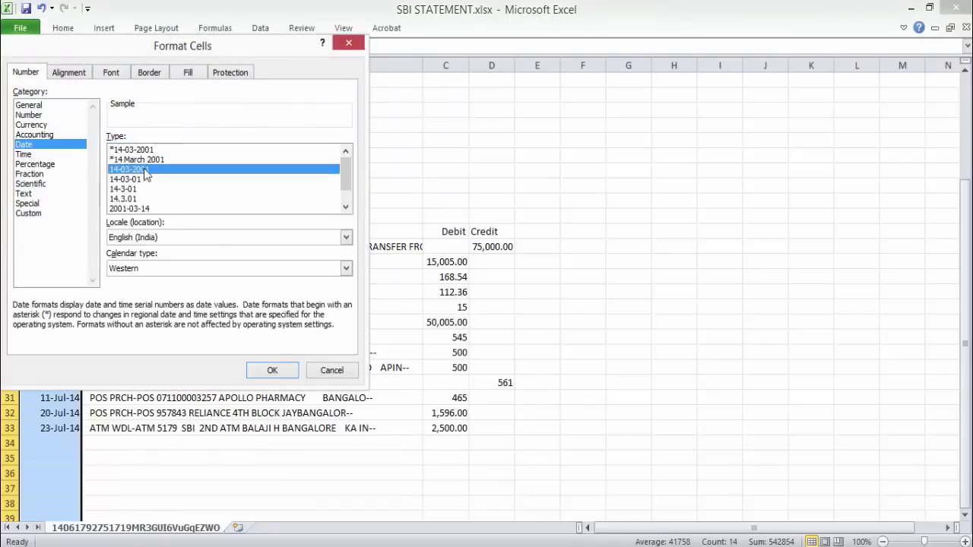
pyautogui.click(272, 370)
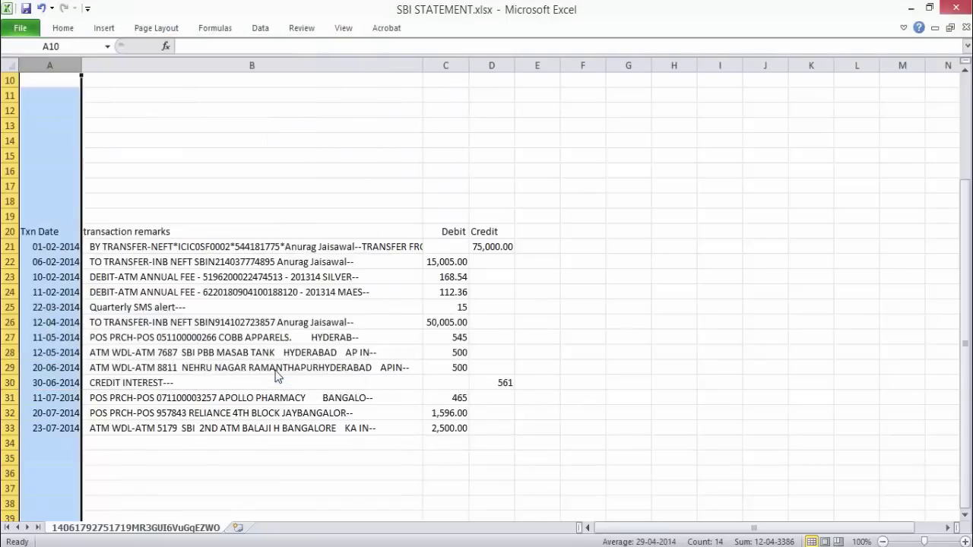
# - Format the Debit and Credit amounts as two-decimal Numbers
pyautogui.click(447, 231)
pyautogui.rightClick(446, 65)
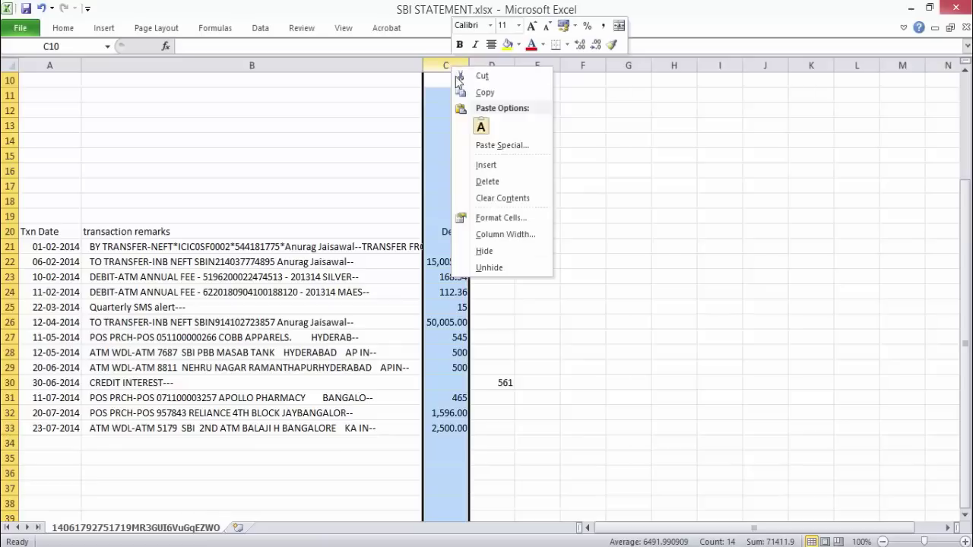
pyautogui.click(498, 218)
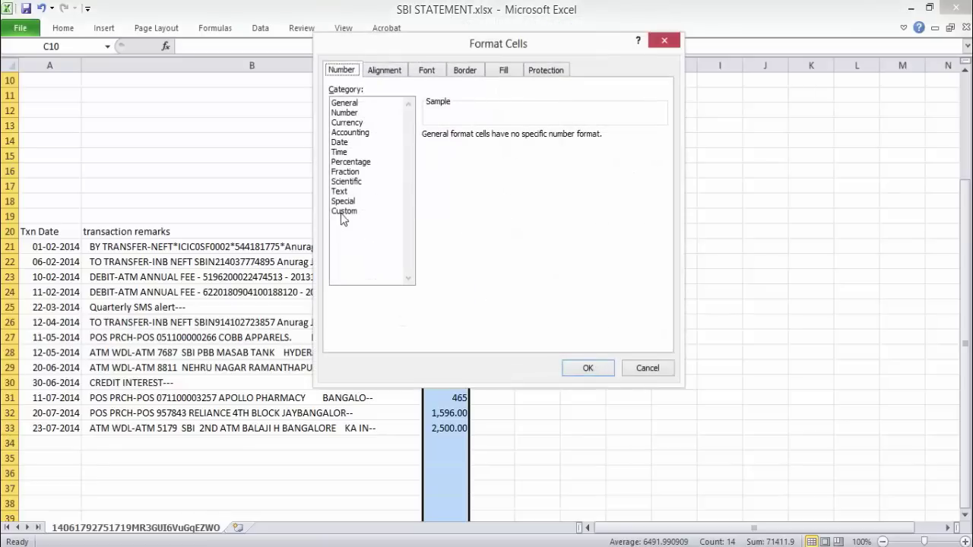
pyautogui.click(344, 113)
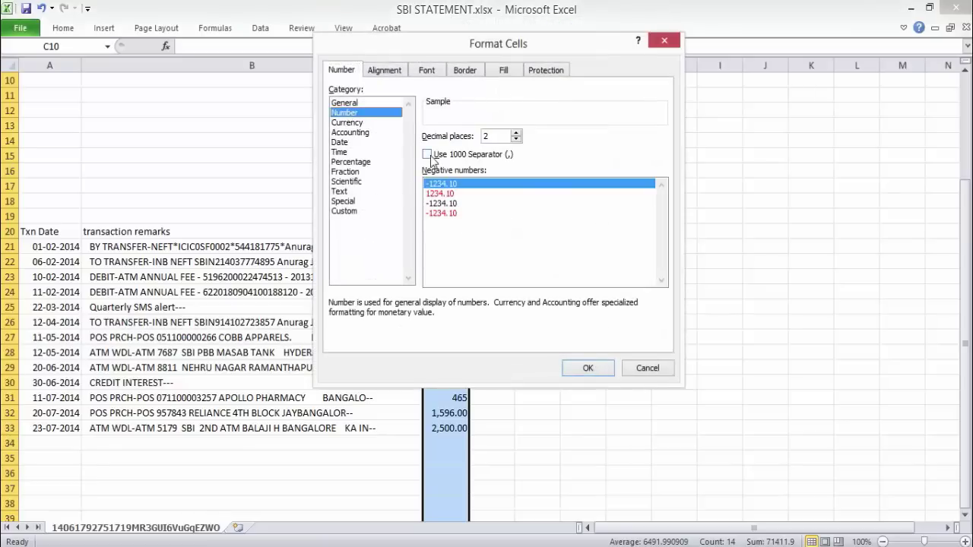
pyautogui.click(587, 367)
# - Save the workbook as a CSV (Comma delimited) file
pyautogui.click(21, 28)
pyautogui.click(38, 71)
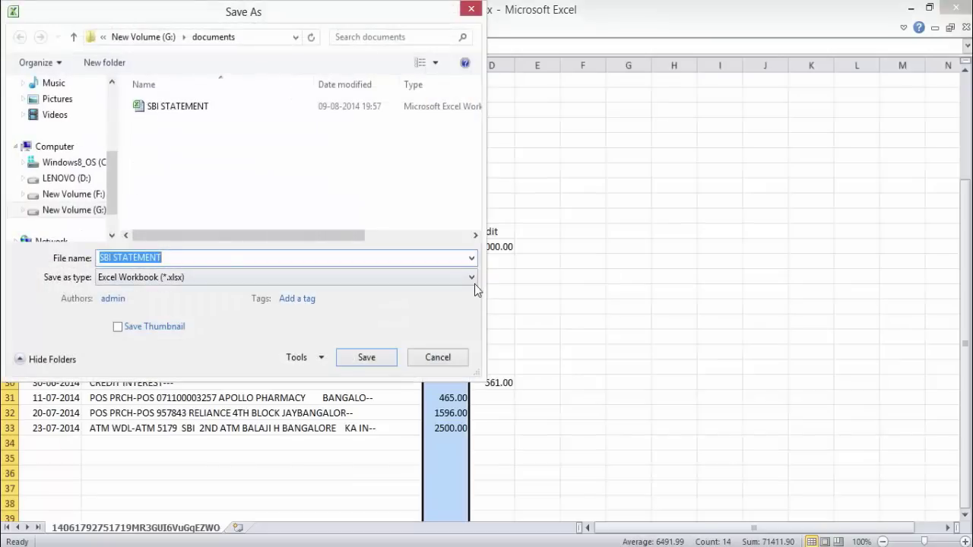
pyautogui.click(472, 277)
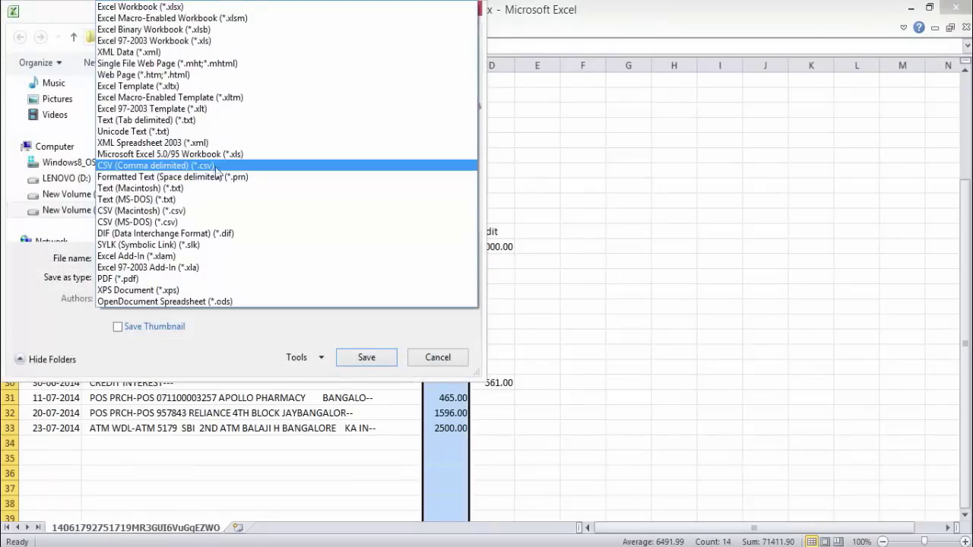
pyautogui.click(211, 167)
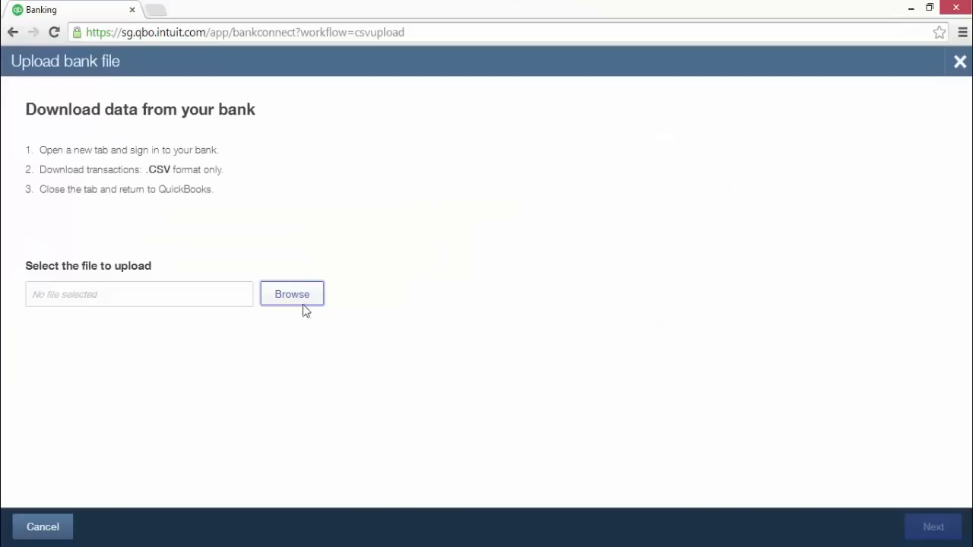
# - Upload HDFC two coloum STATEMENT.csv and bring up the QuickBooks account list
pyautogui.click(303, 298)
pyautogui.click(442, 190)
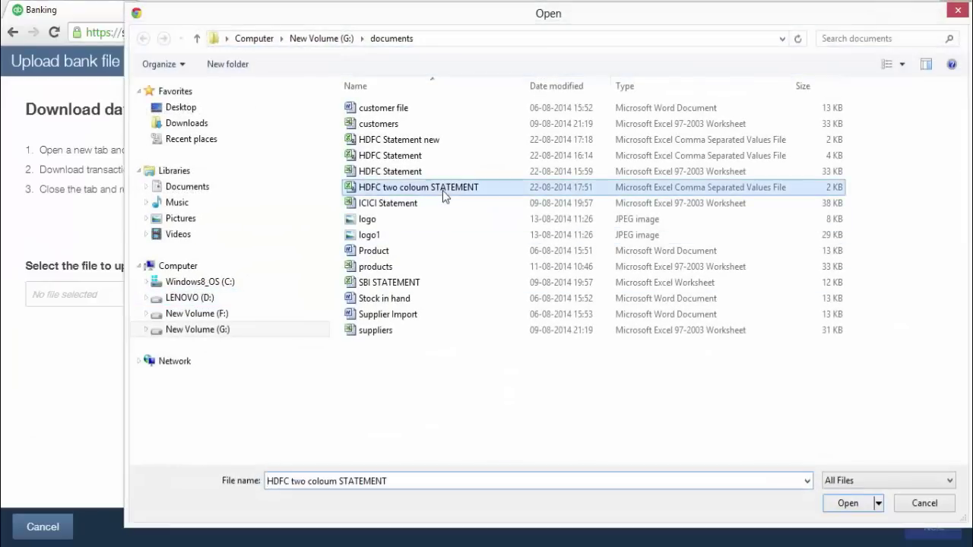
pyautogui.doubleClick(443, 190)
pyautogui.click(921, 529)
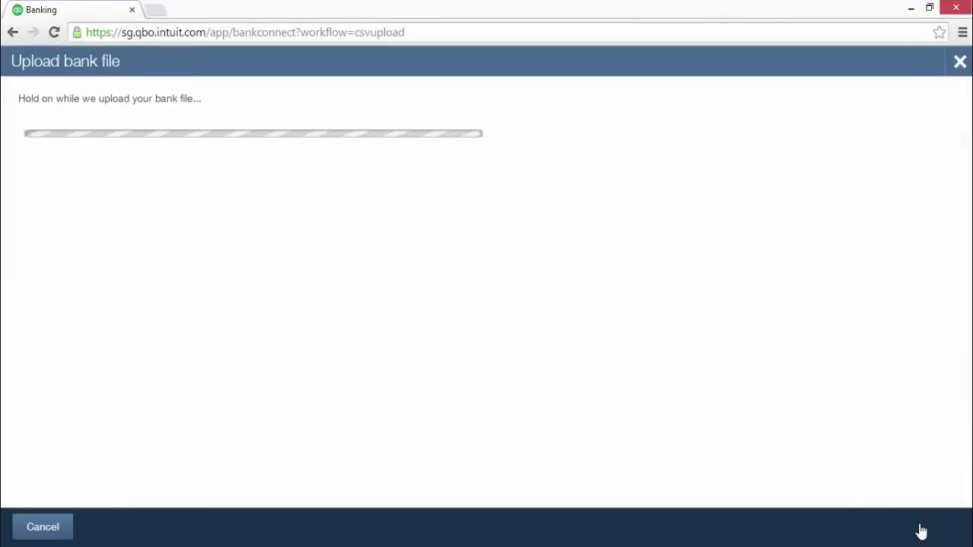
pyautogui.click(423, 187)
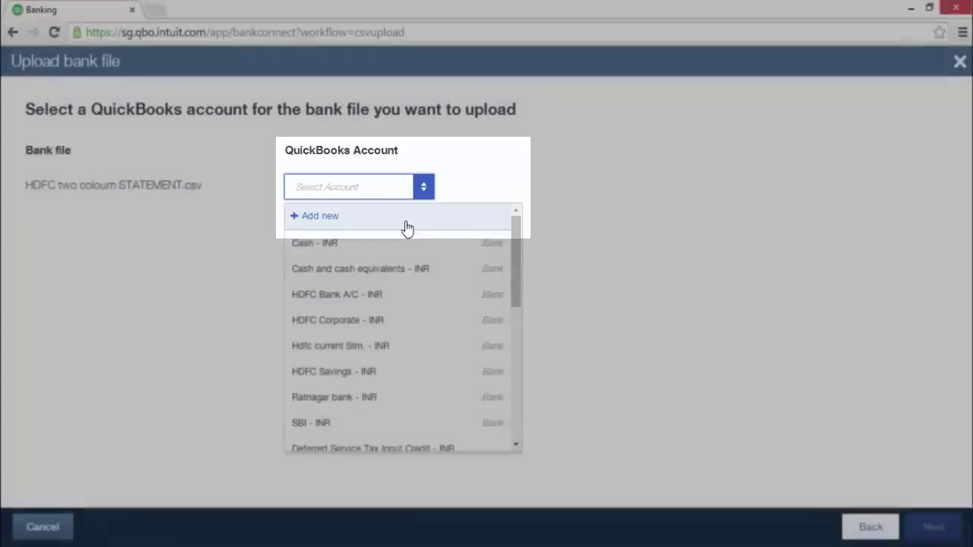
# - Add a new Current-type account named 'HDFC Current Stm.' for the file and continue
pyautogui.click(406, 227)
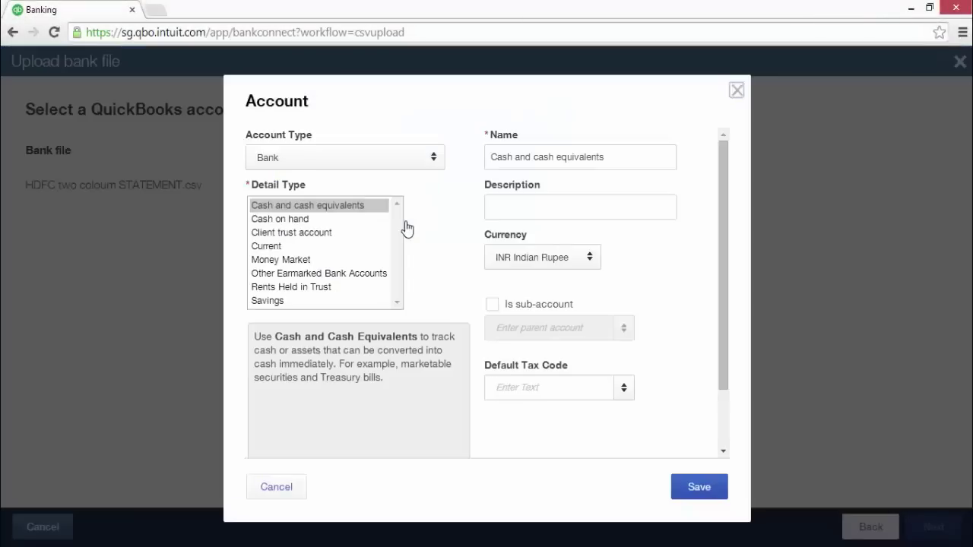
pyautogui.click(336, 247)
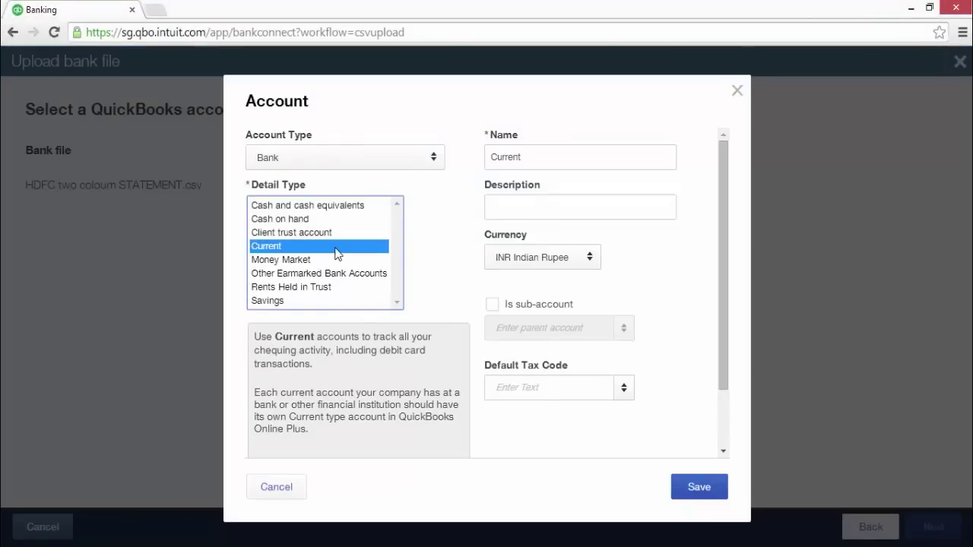
pyautogui.moveTo(578, 156); pyautogui.dragTo(487, 156)
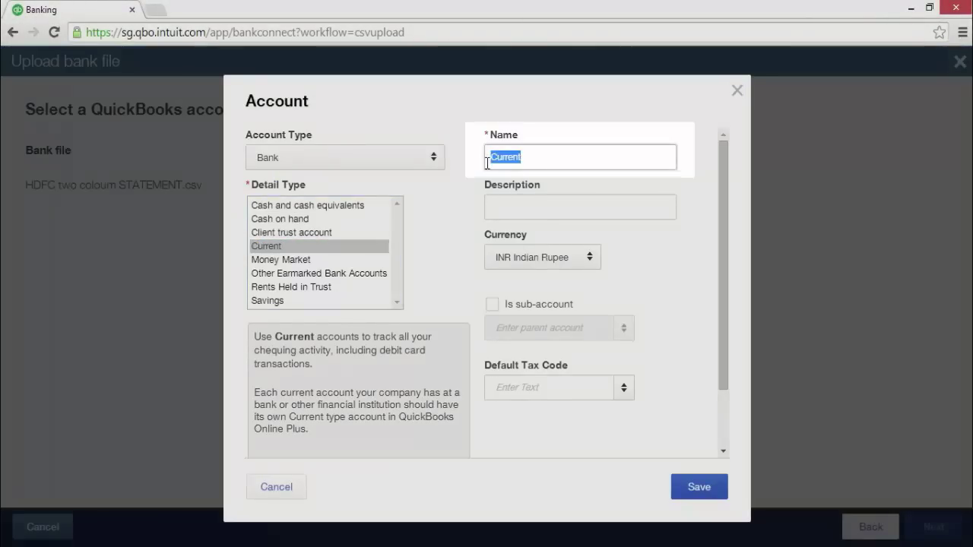
pyautogui.write('HDFC Current Stm.')
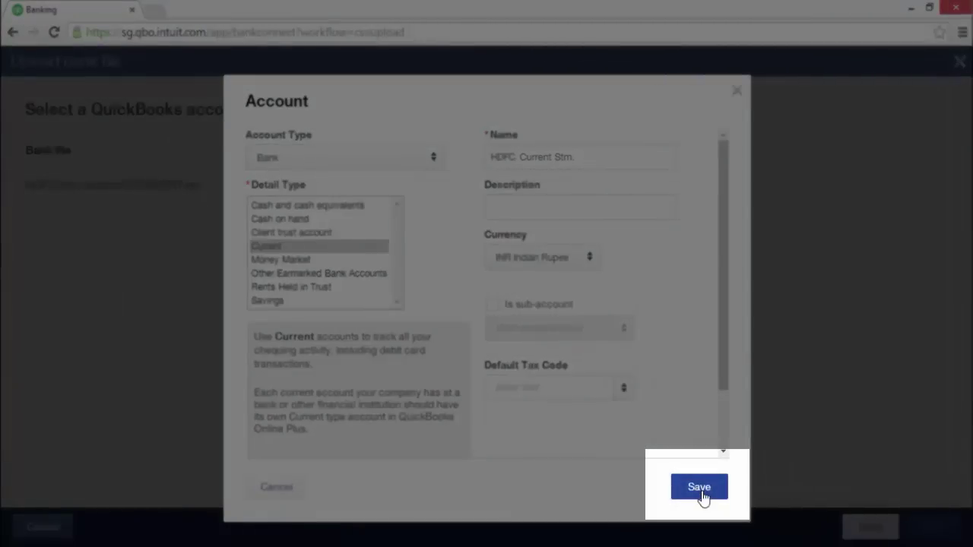
pyautogui.click(701, 493)
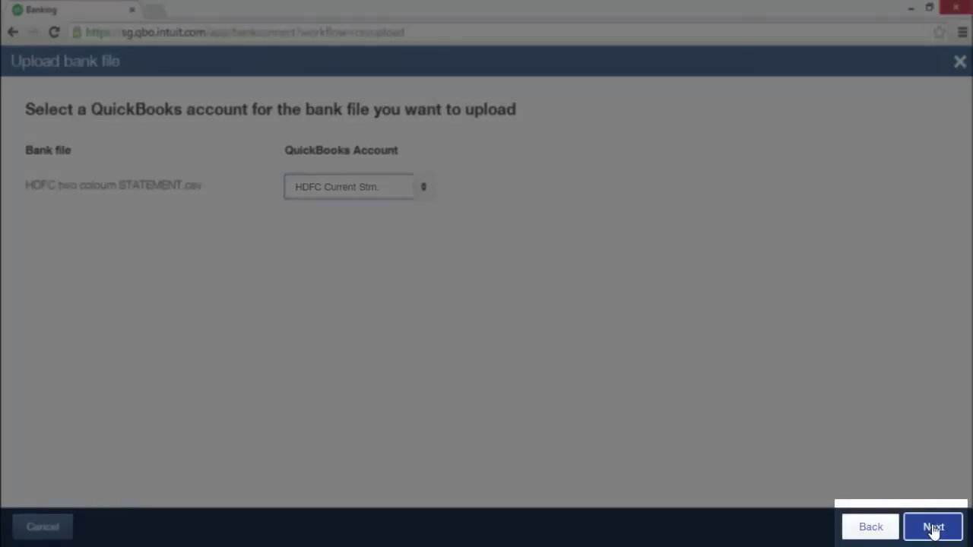
pyautogui.click(933, 530)
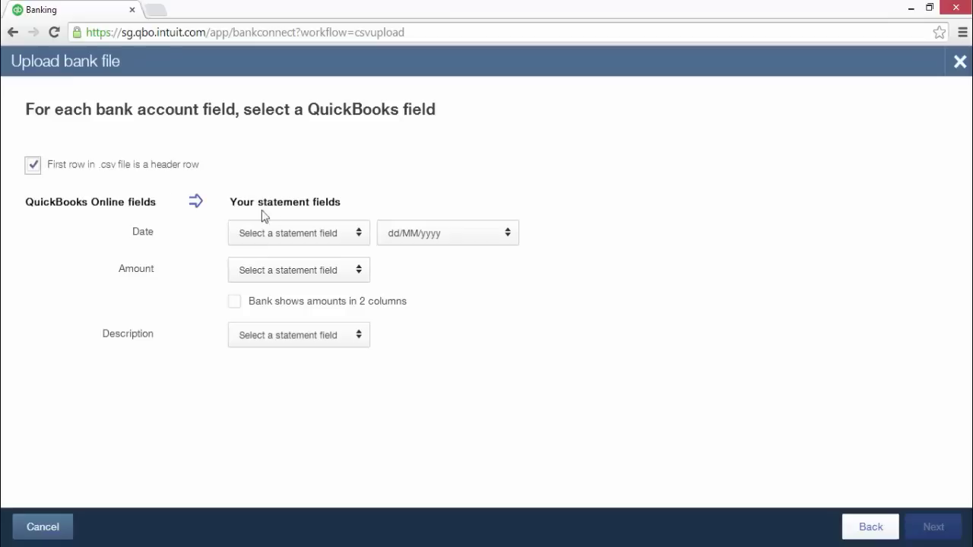
# - Map Date to Column 1 Txn Date (dd/MM/yyyy) and Description to Column 2 remarks
pyautogui.click(363, 240)
pyautogui.click(343, 286)
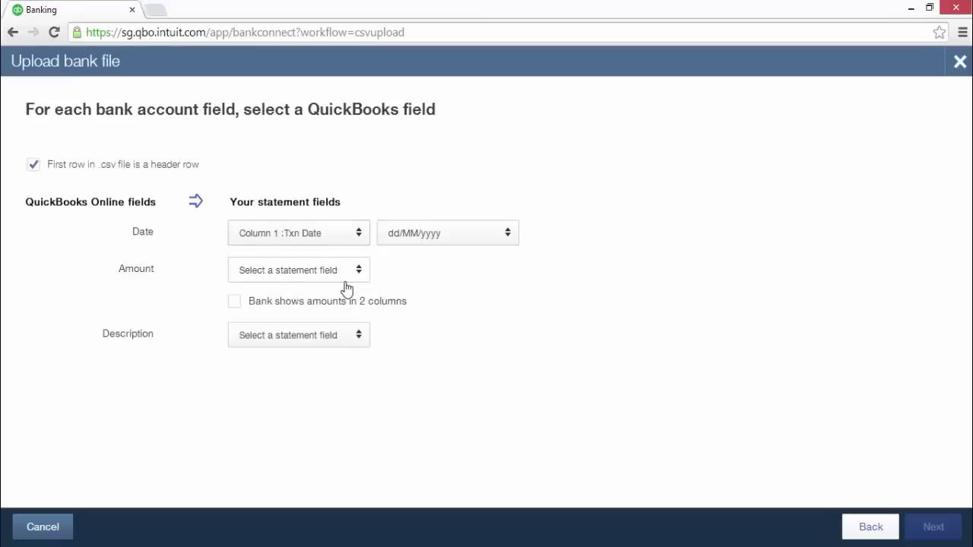
pyautogui.click(359, 339)
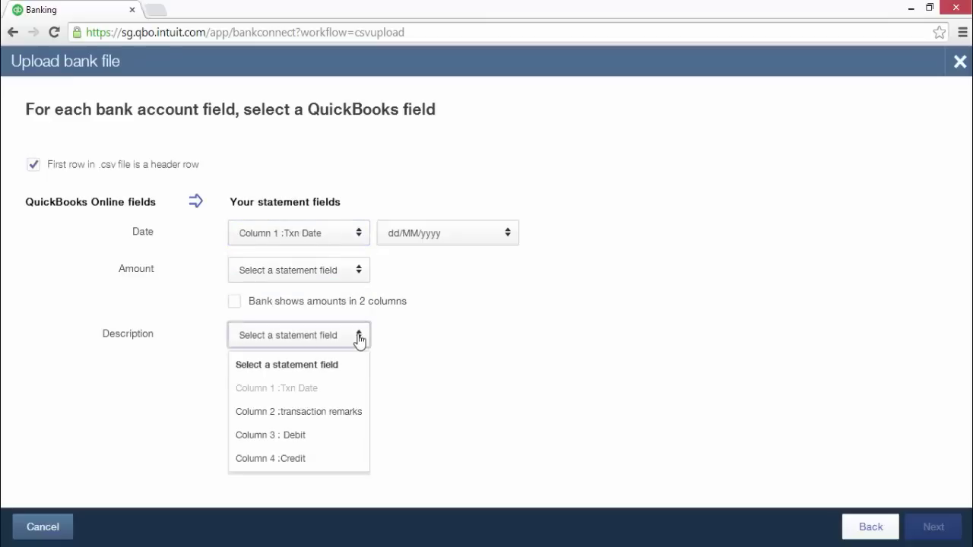
pyautogui.click(341, 412)
pyautogui.click(510, 236)
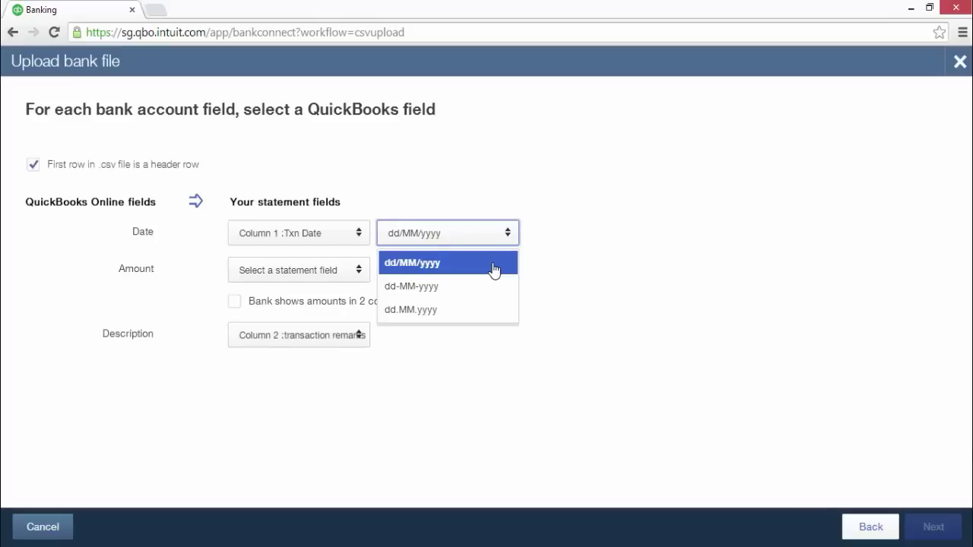
pyautogui.click(494, 270)
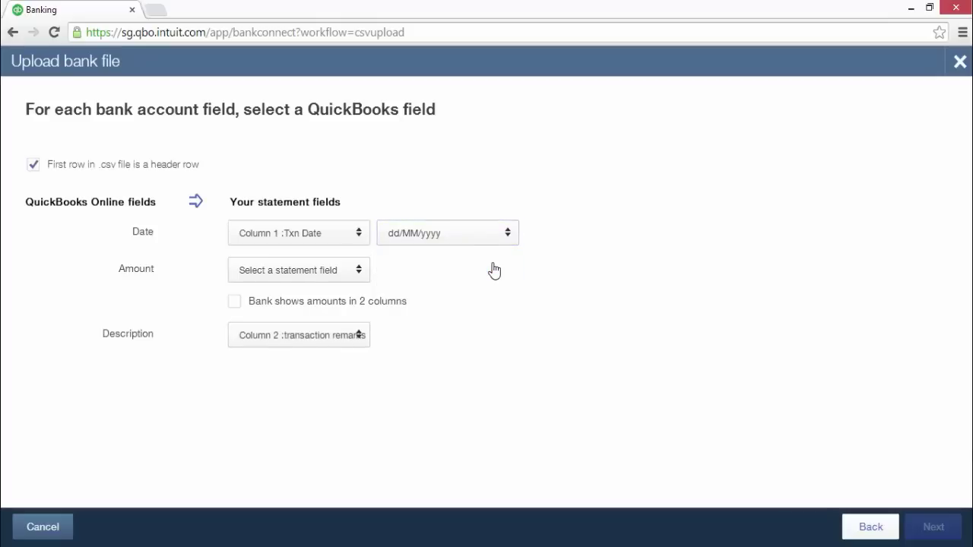
# - Use separate amount columns, with Debit as Column 3 and Credit as Column 4
pyautogui.click(235, 303)
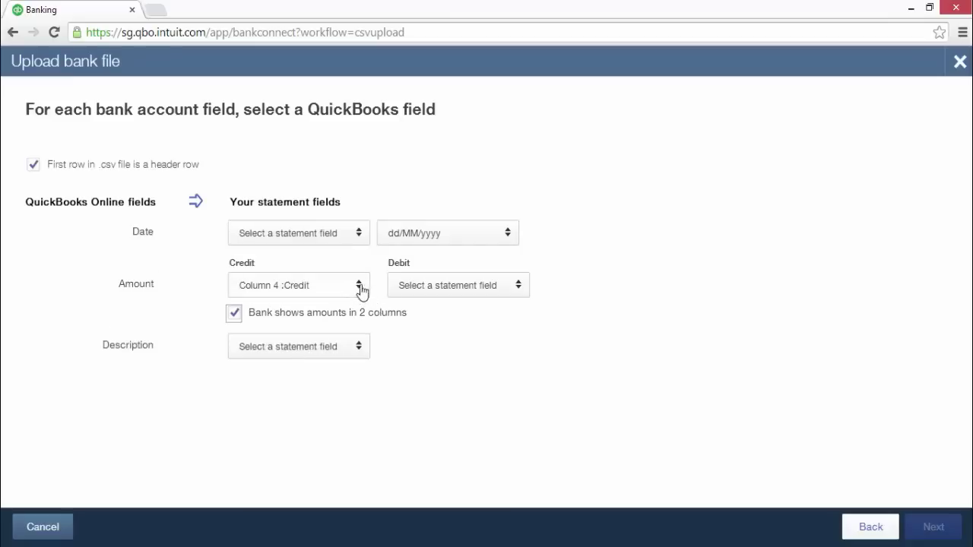
pyautogui.click(520, 289)
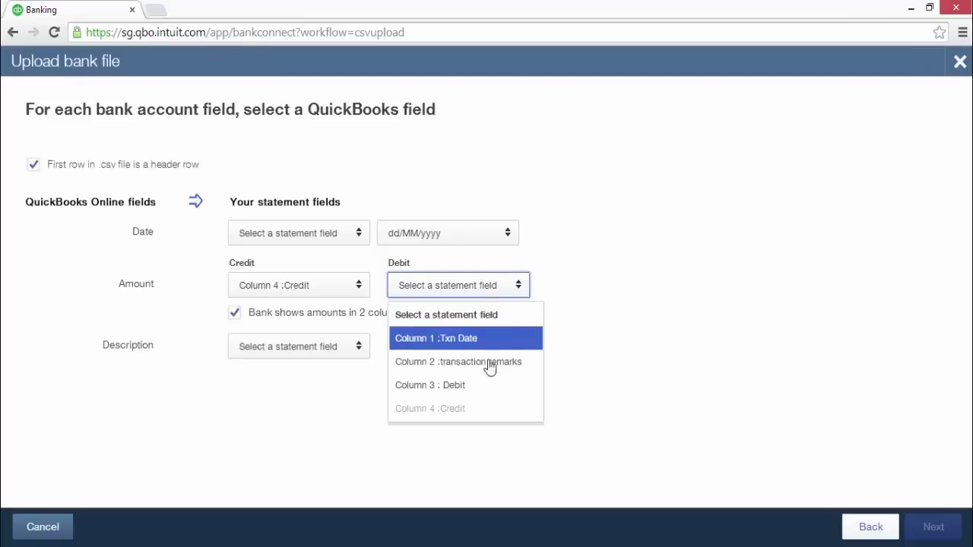
pyautogui.click(478, 385)
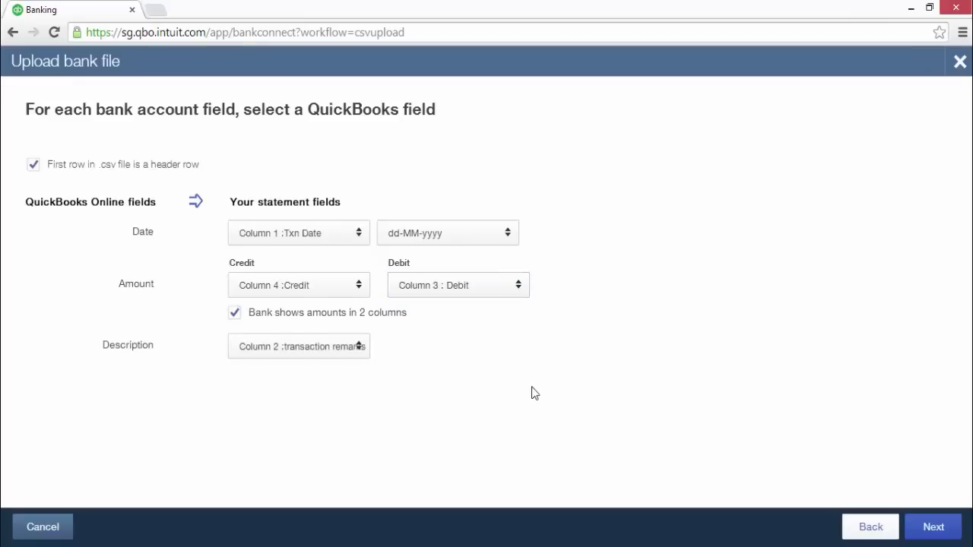
pyautogui.click(933, 529)
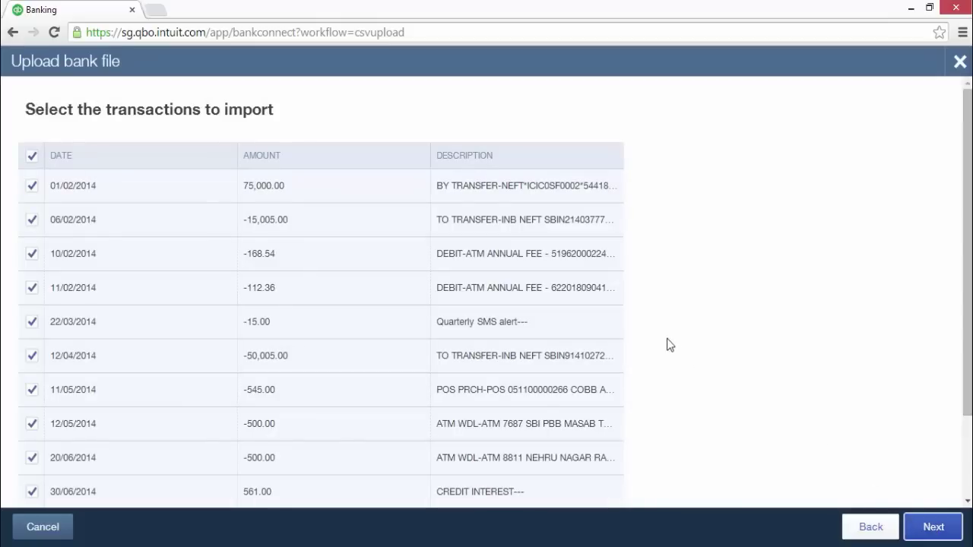
# - Keep all rows ticked, confirm importing the 13 transactions, and finish the upload
pyautogui.click(32, 186)
pyautogui.click(31, 221)
pyautogui.click(31, 221)
pyautogui.click(31, 185)
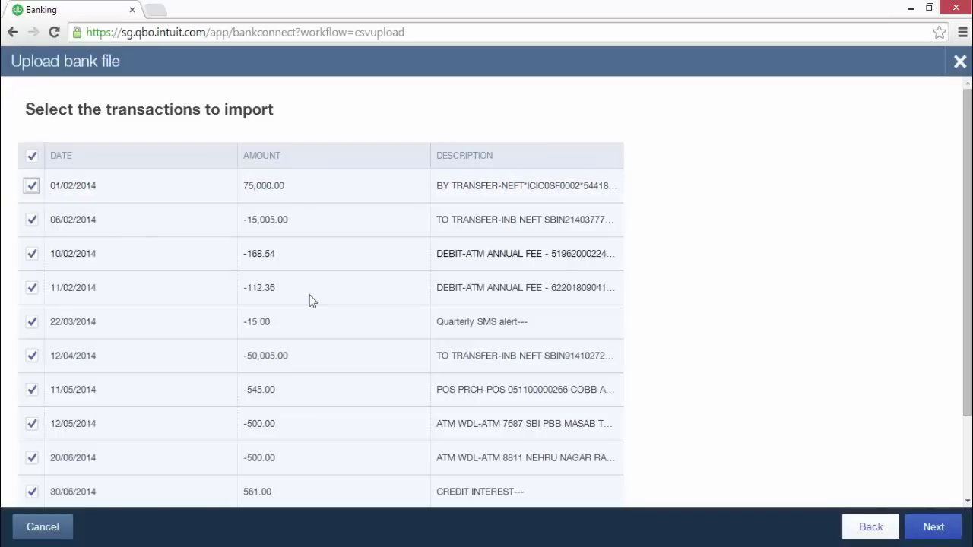
pyautogui.click(932, 532)
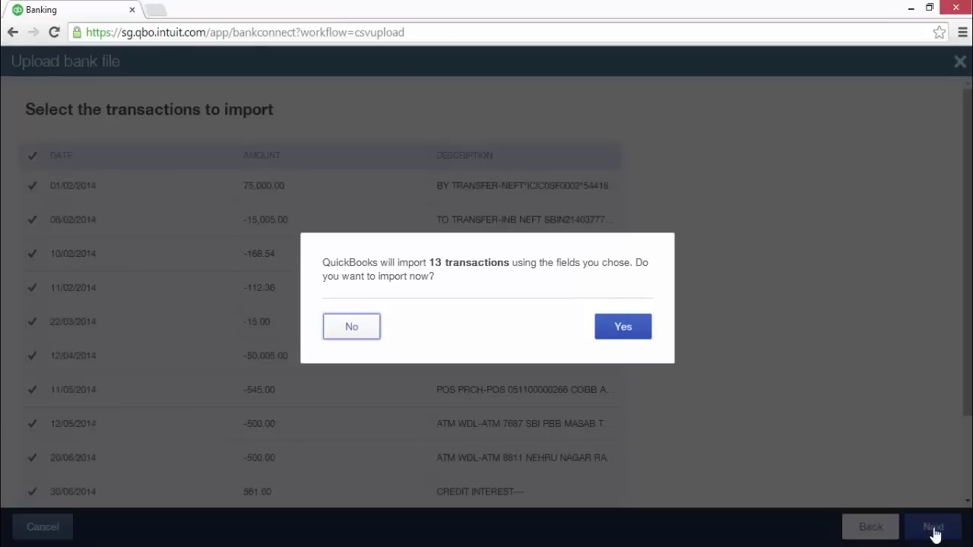
pyautogui.click(643, 332)
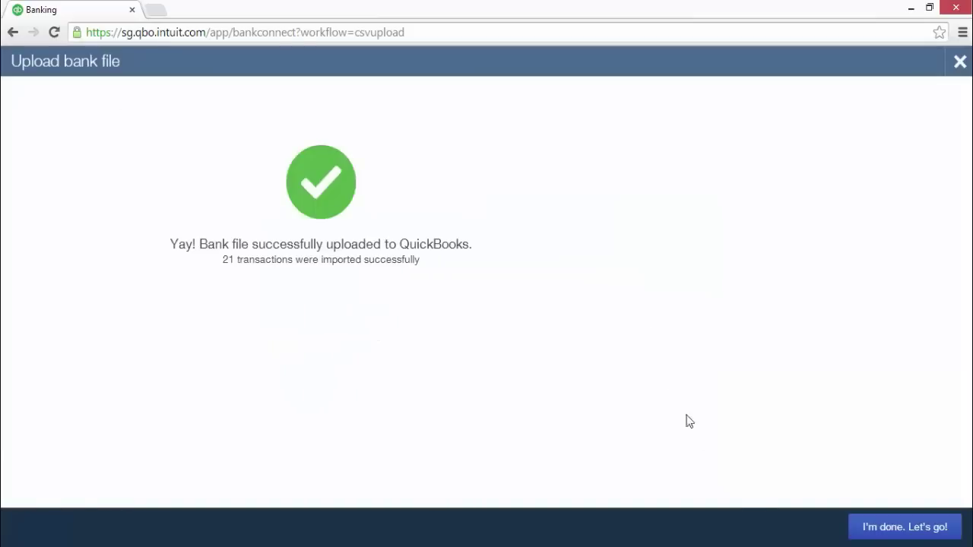
pyautogui.click(910, 532)
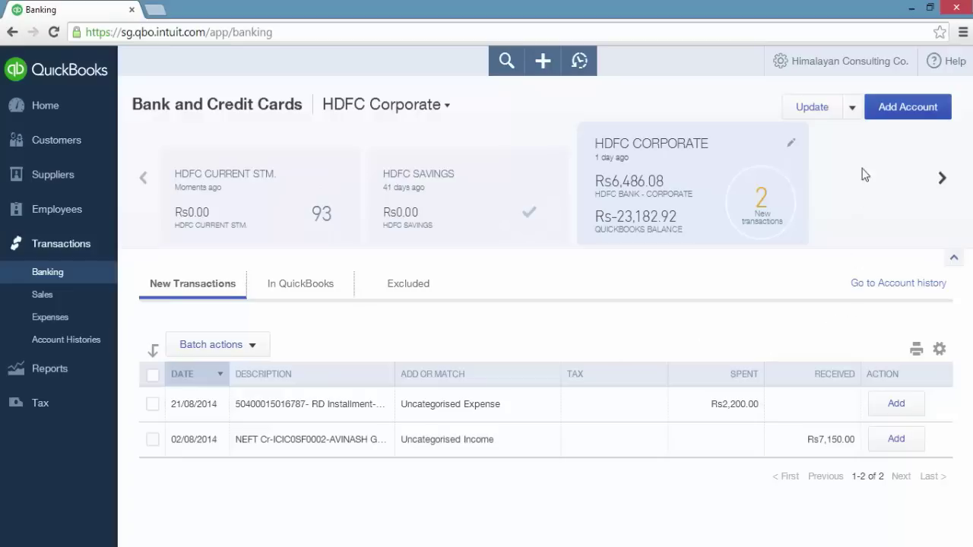
# - Start an OFX/QFX/QBO file upload with Sep2013.qfx and continue to account selection
pyautogui.click(853, 111)
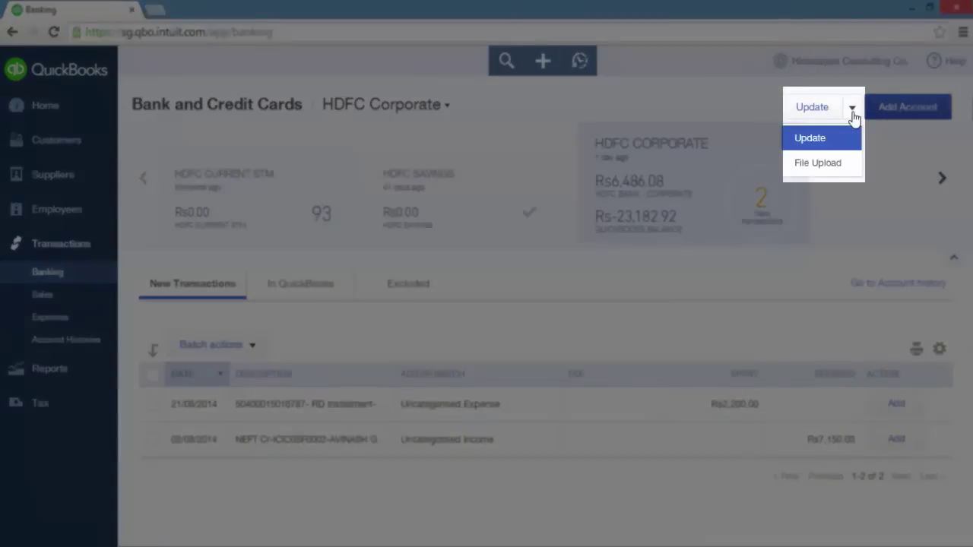
pyautogui.click(848, 169)
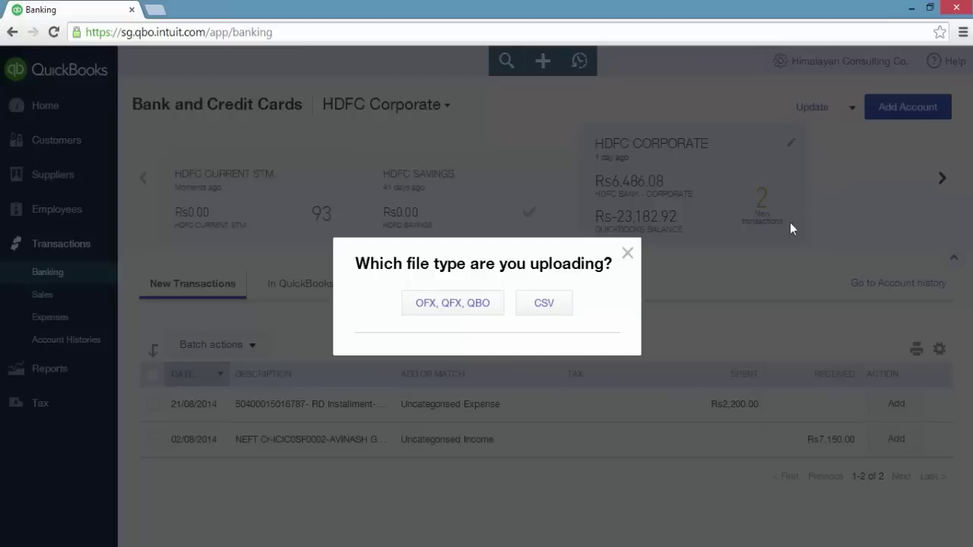
pyautogui.click(471, 314)
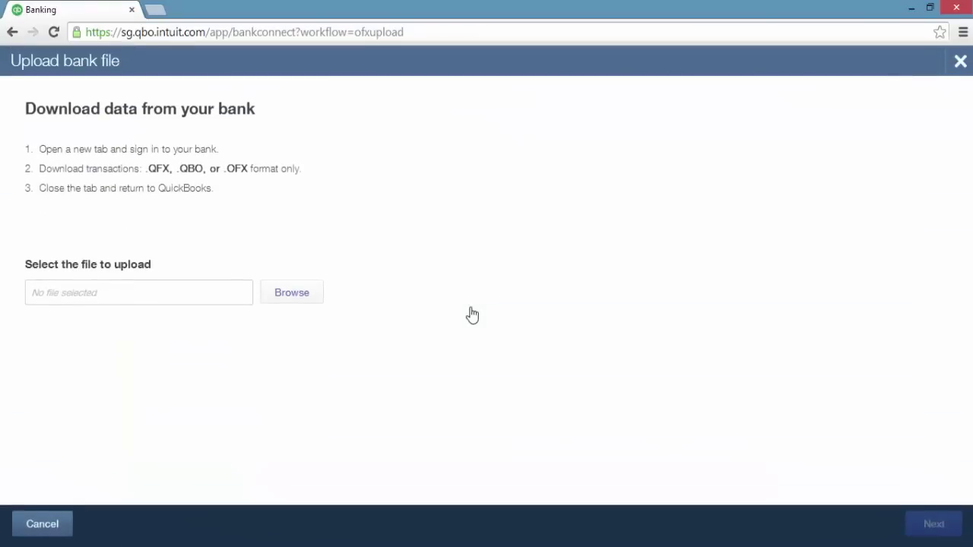
pyautogui.click(304, 299)
pyautogui.click(384, 313)
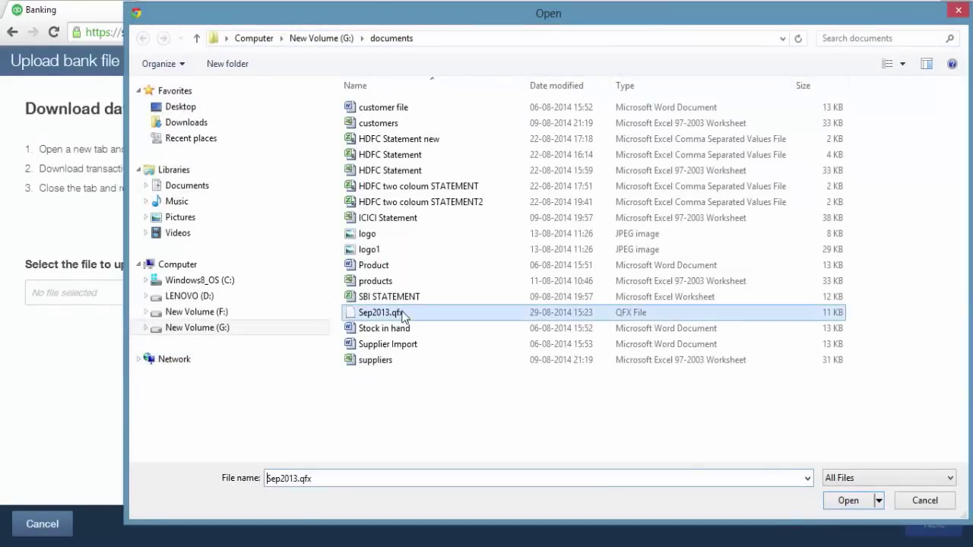
pyautogui.click(864, 499)
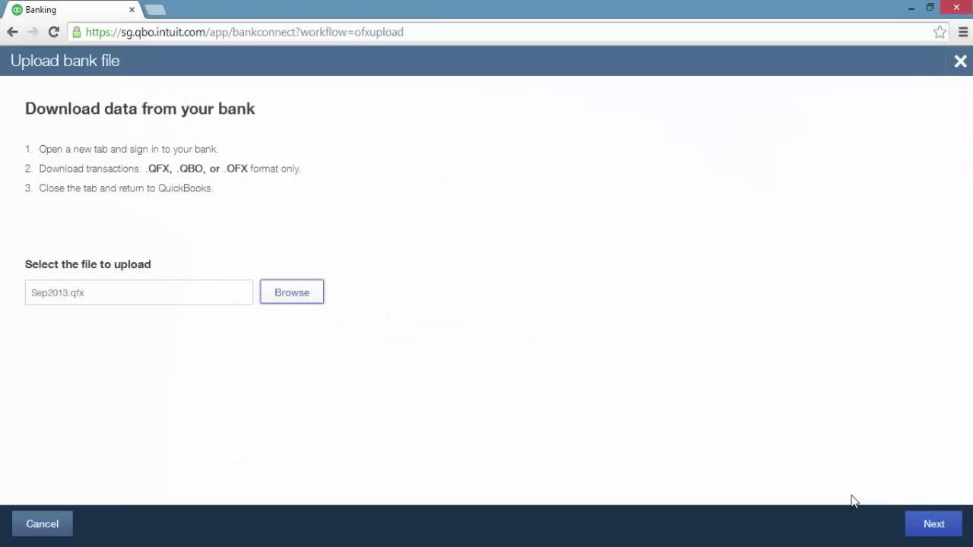
pyautogui.click(929, 524)
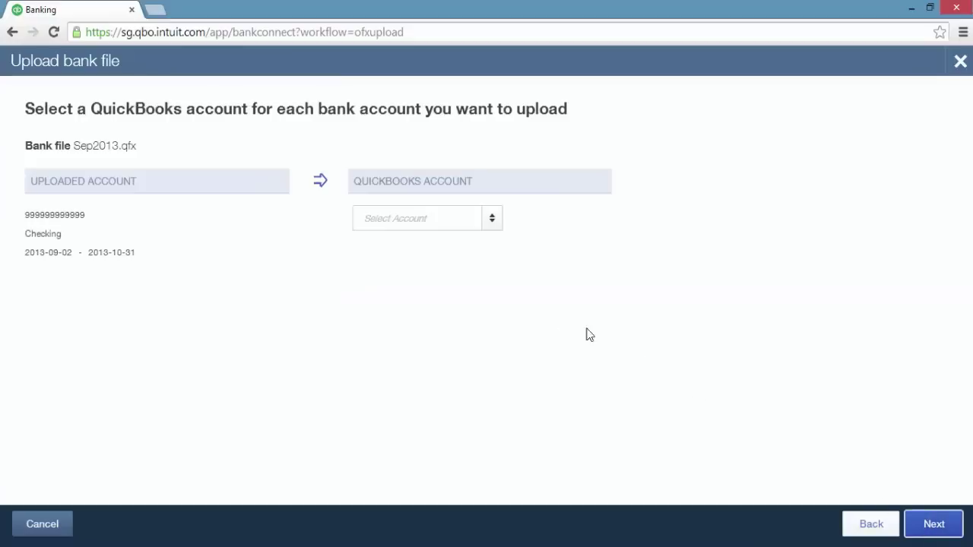
# - Send Sep2013.qfx to HDFC Corporate, accept the account-change warning, and finish the upload
pyautogui.click(493, 219)
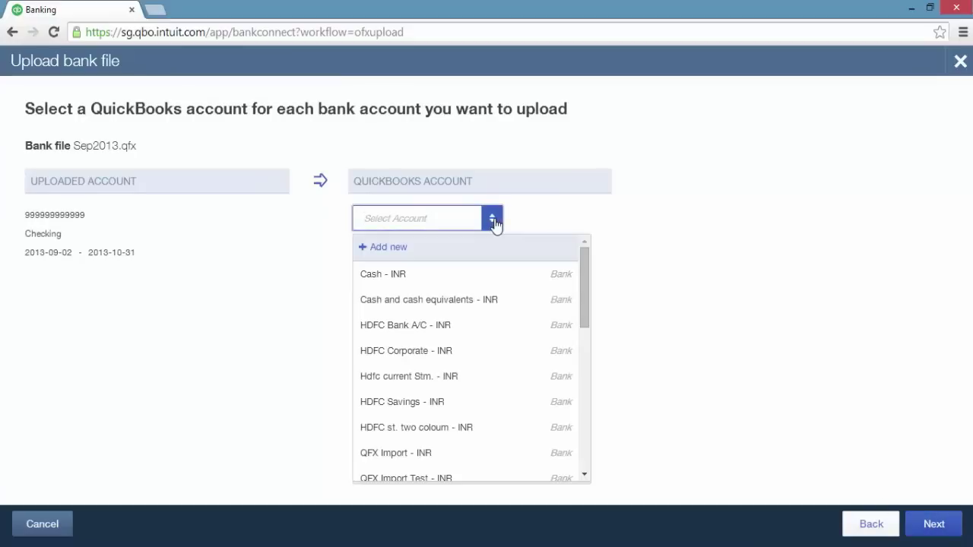
pyautogui.click(484, 358)
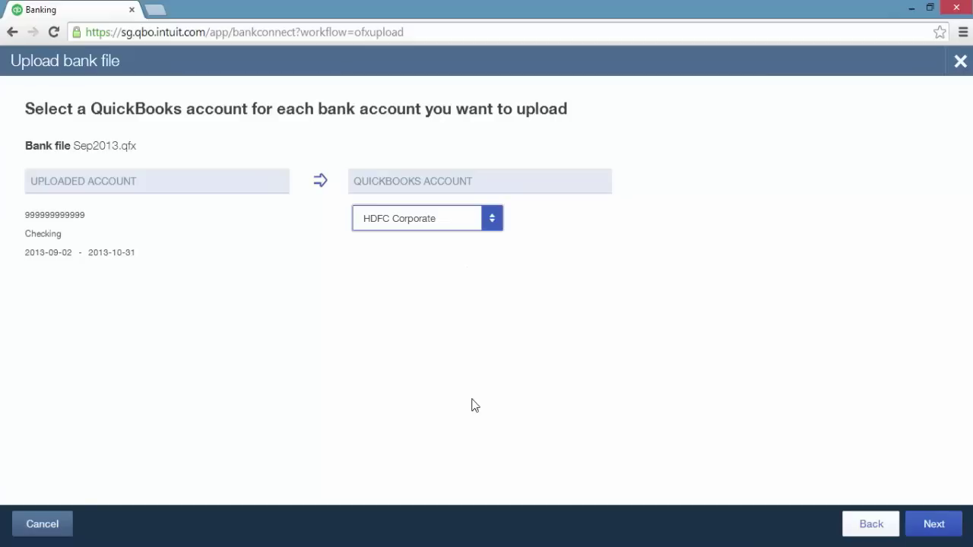
pyautogui.click(933, 526)
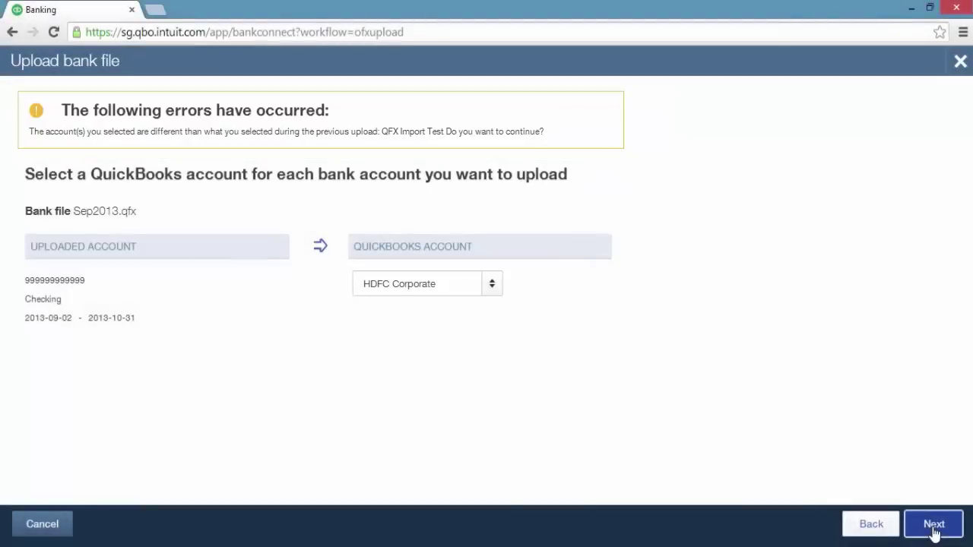
pyautogui.click(934, 524)
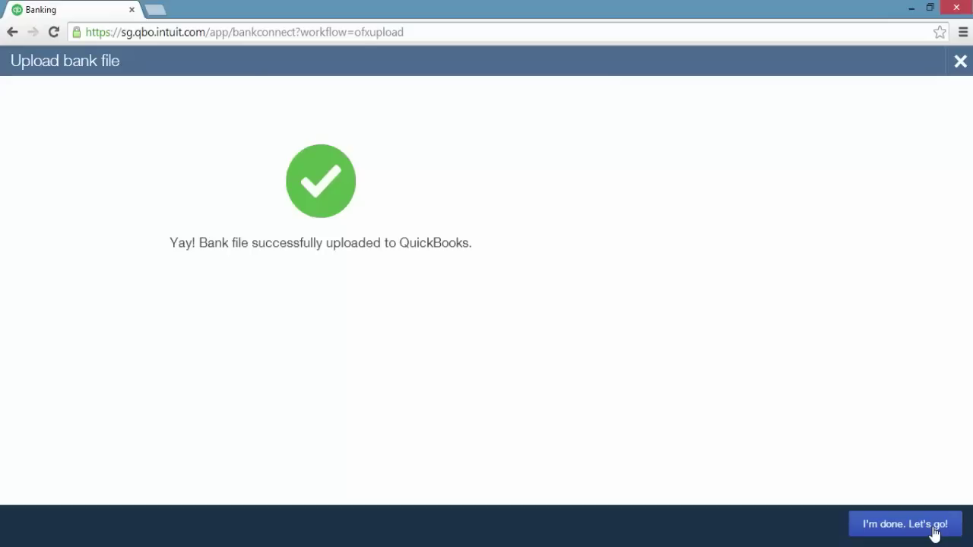
pyautogui.click(934, 530)
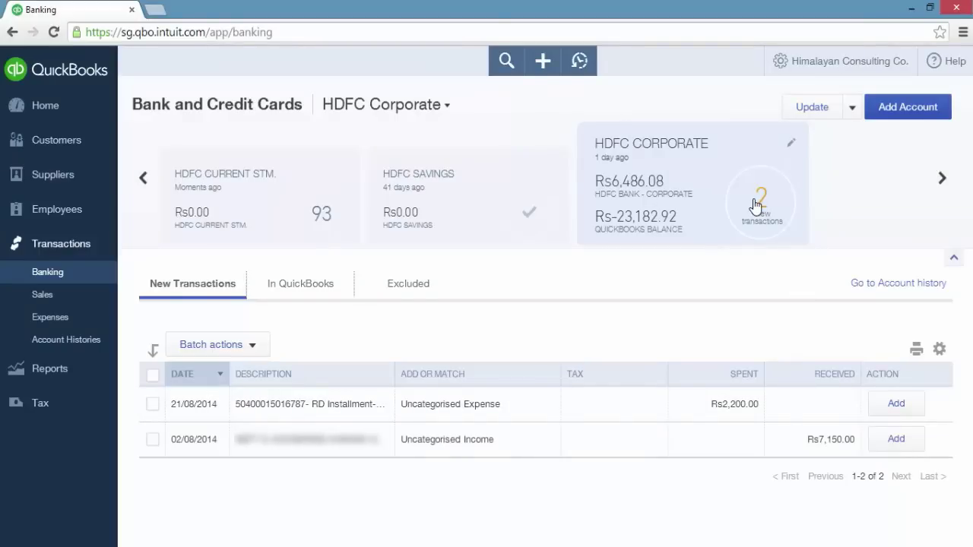
# - Toggle Copy Description off and on, then expand the 21/08/2014 RD Installment transaction
pyautogui.click(940, 350)
pyautogui.scroll(-1, 917, 397)
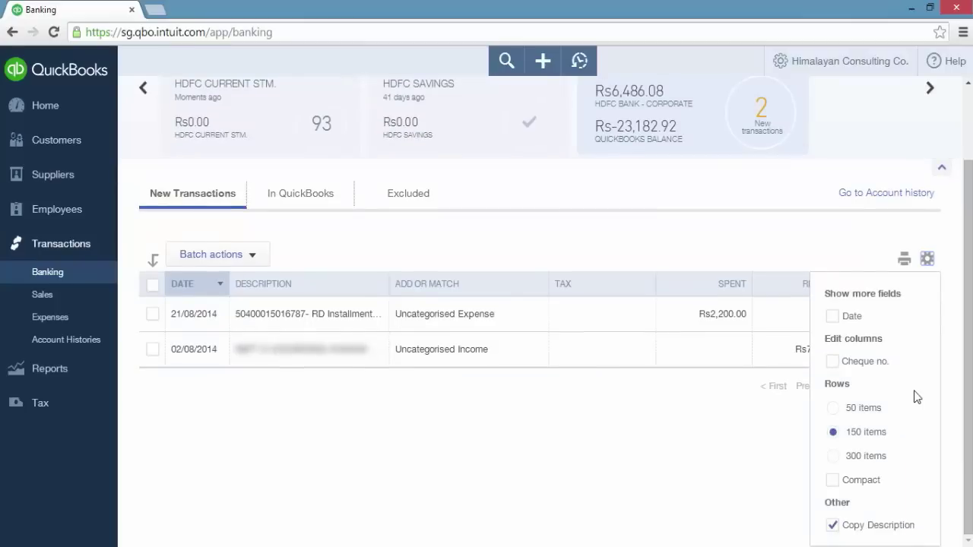
pyautogui.click(832, 525)
pyautogui.click(833, 525)
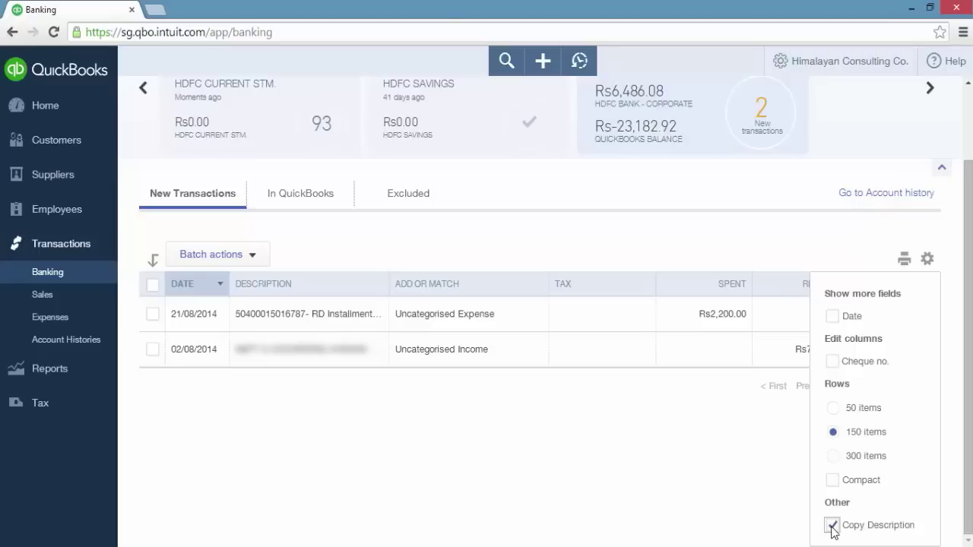
pyautogui.click(766, 531)
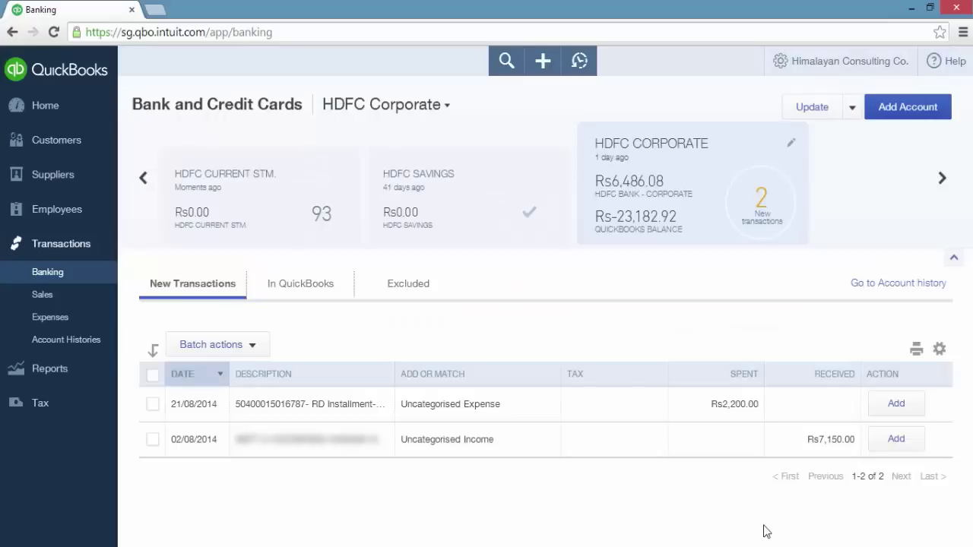
pyautogui.click(347, 407)
pyautogui.scroll(-2, 347, 407)
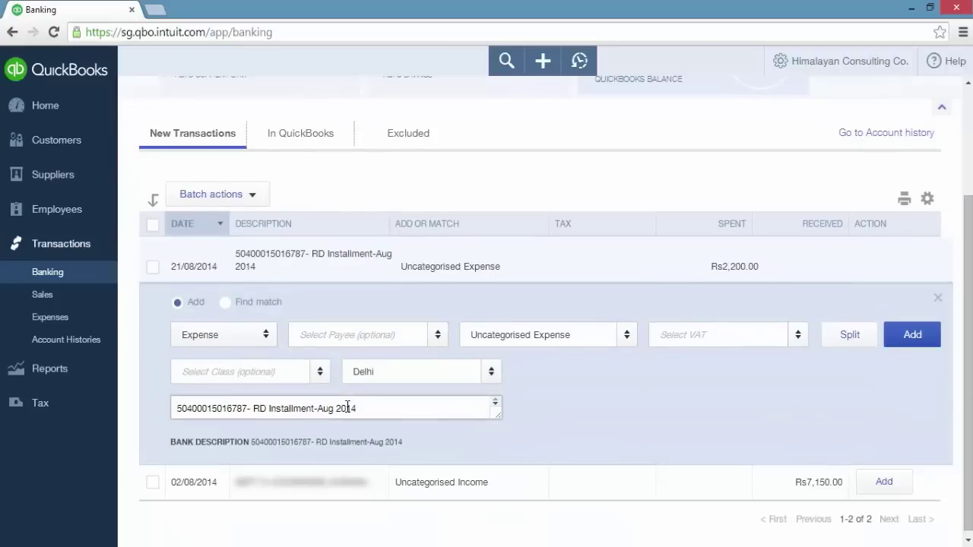